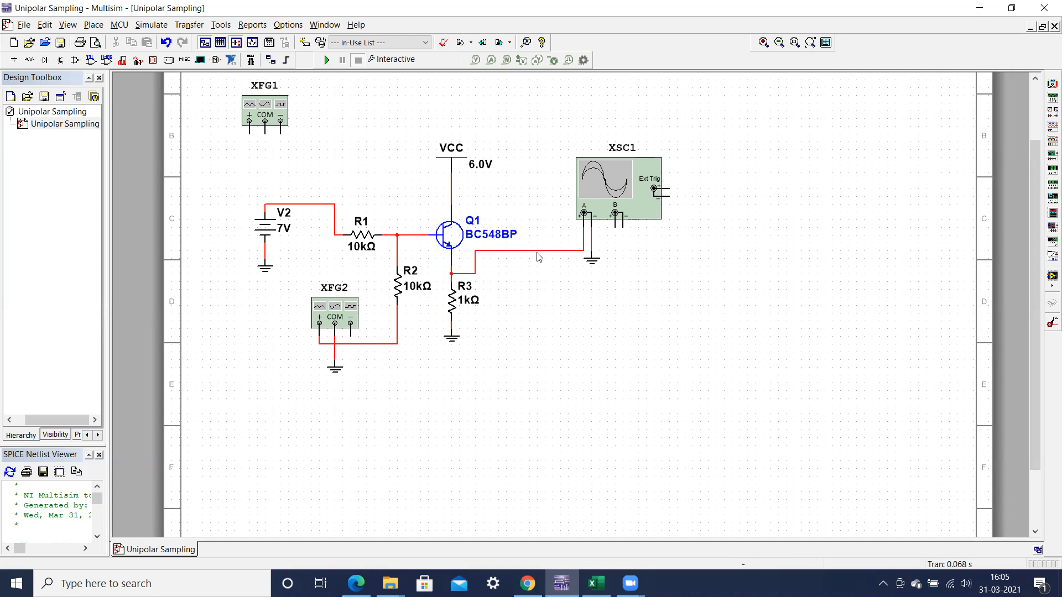
Open the settings of function generator XFG2 and move its window below the oscilloscope, clear of the circuit
click(451, 273)
double_click(340, 311)
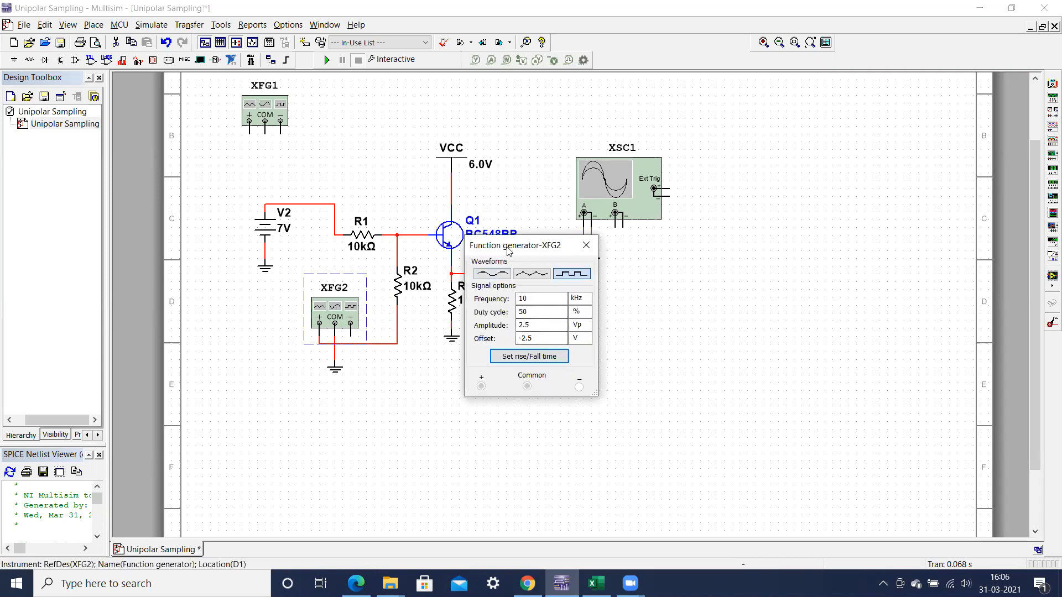
drag(525, 249, 571, 322)
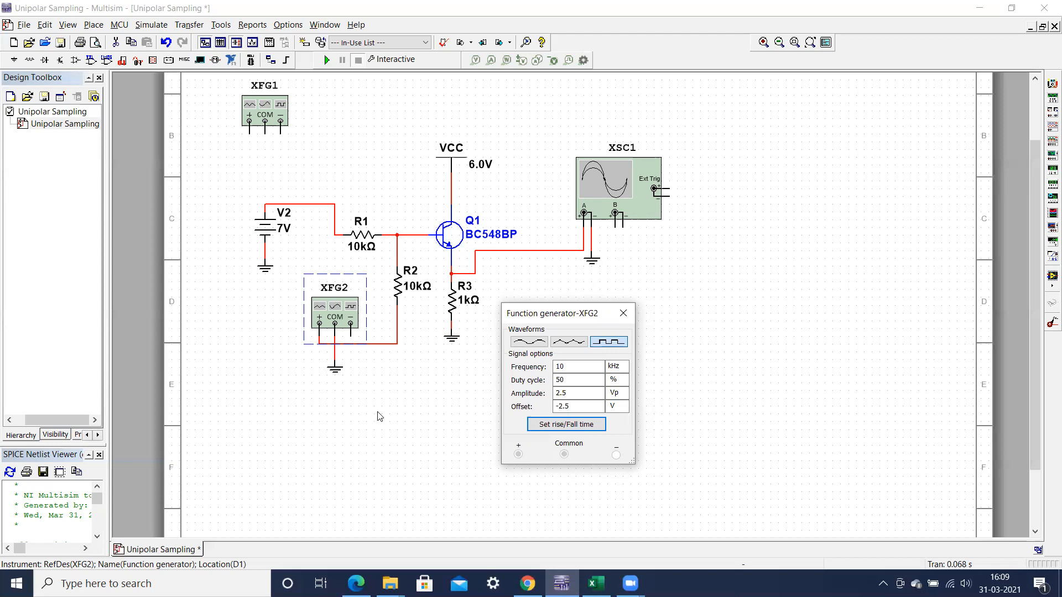
Switch to Excel to examine the observation table on the Unipolar Sampling sheet
click(596, 583)
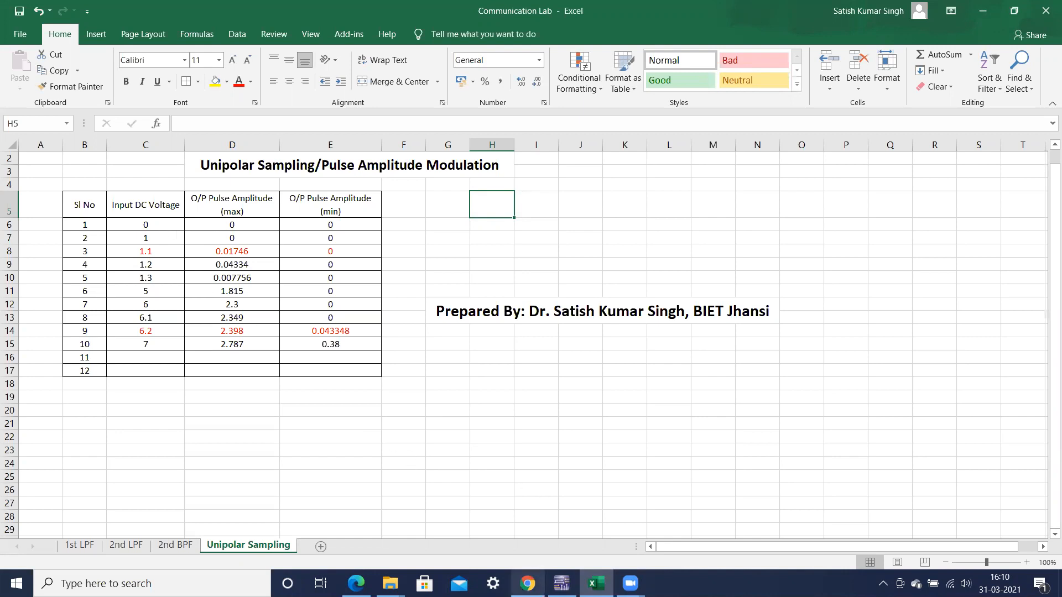
click(527, 584)
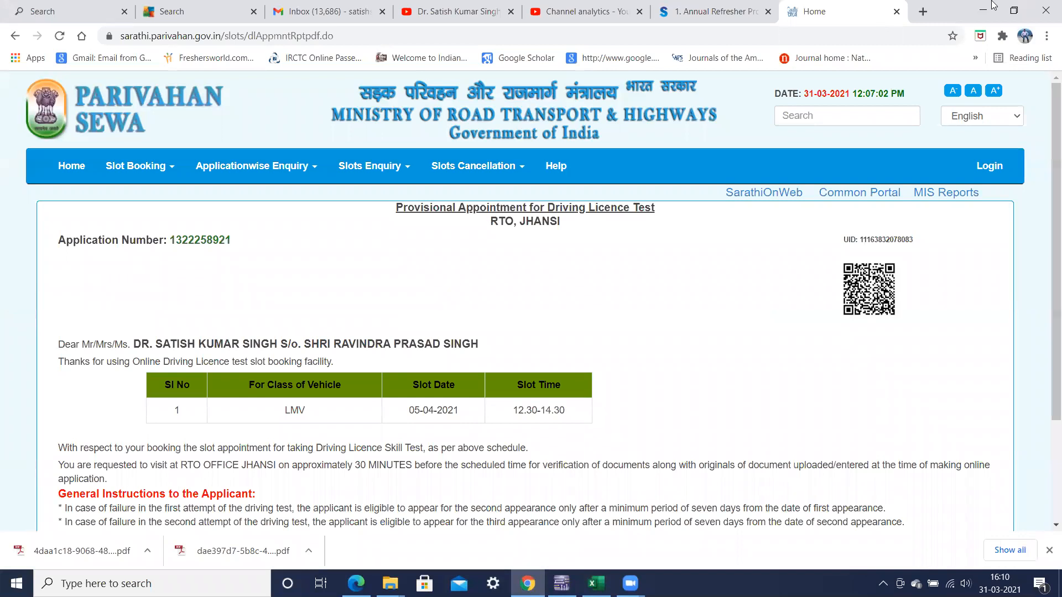
click(982, 10)
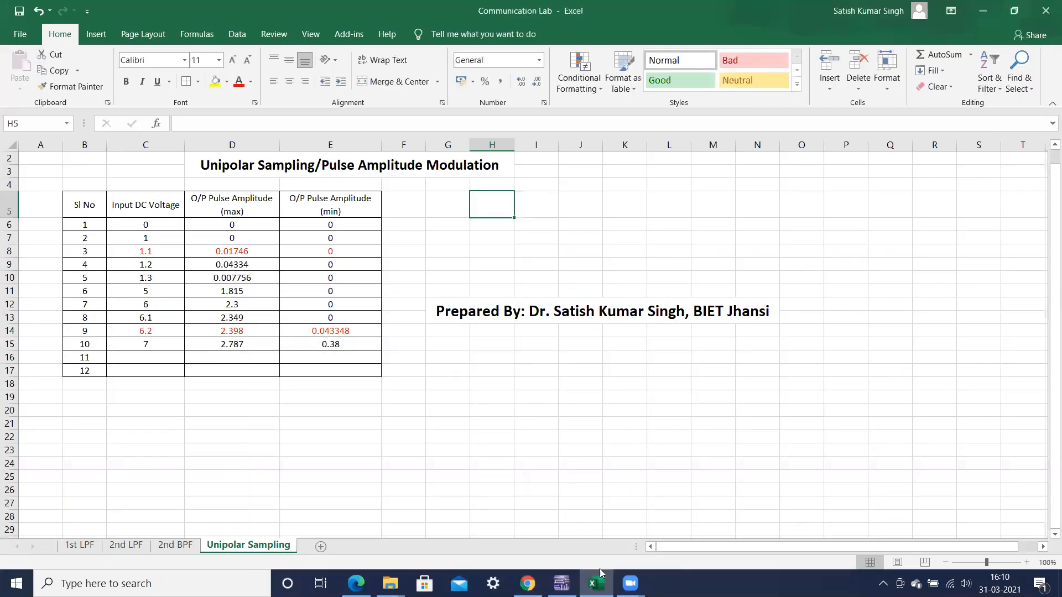
Switch back to Multisim and set the voltage of DC source V2 to 0 V
click(561, 583)
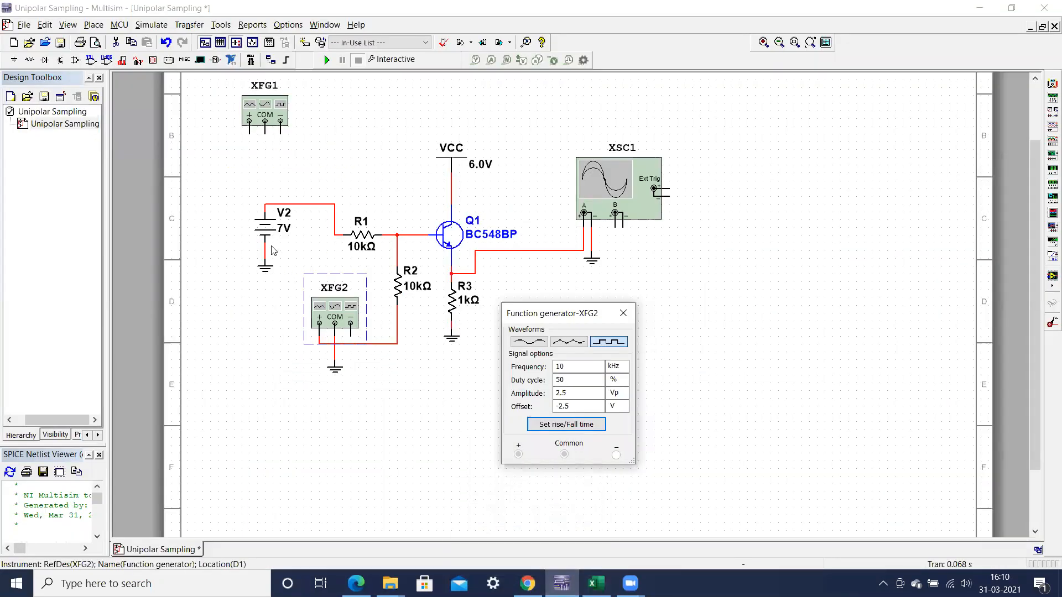
double_click(279, 232)
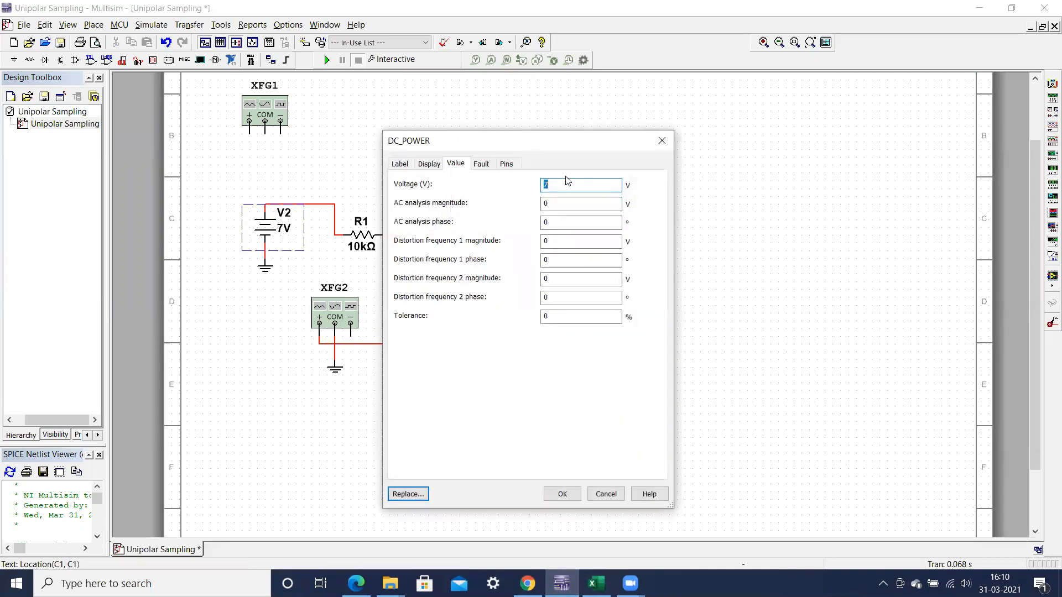
text(0)
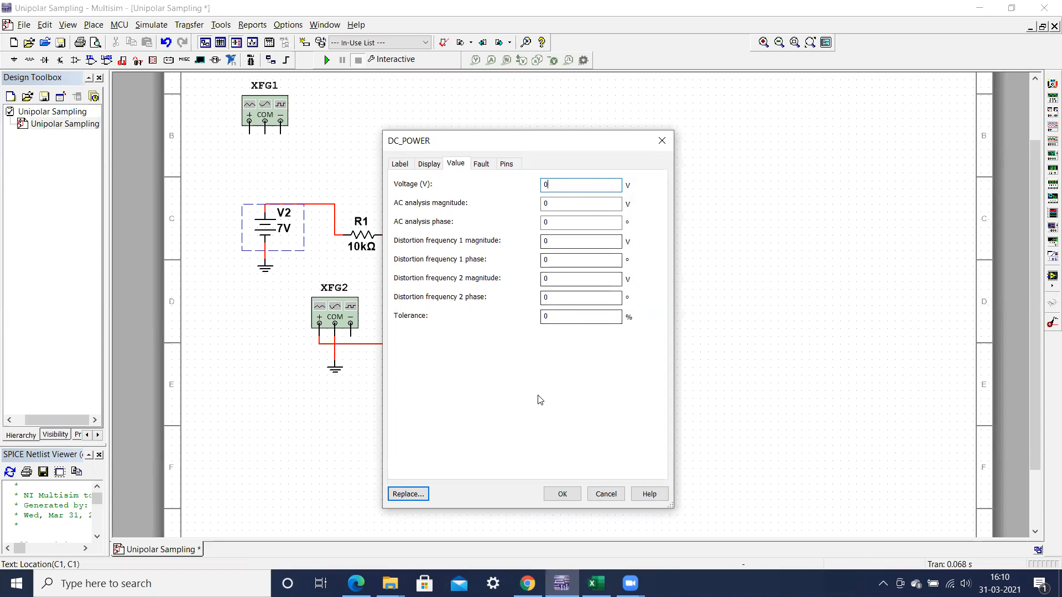
click(562, 494)
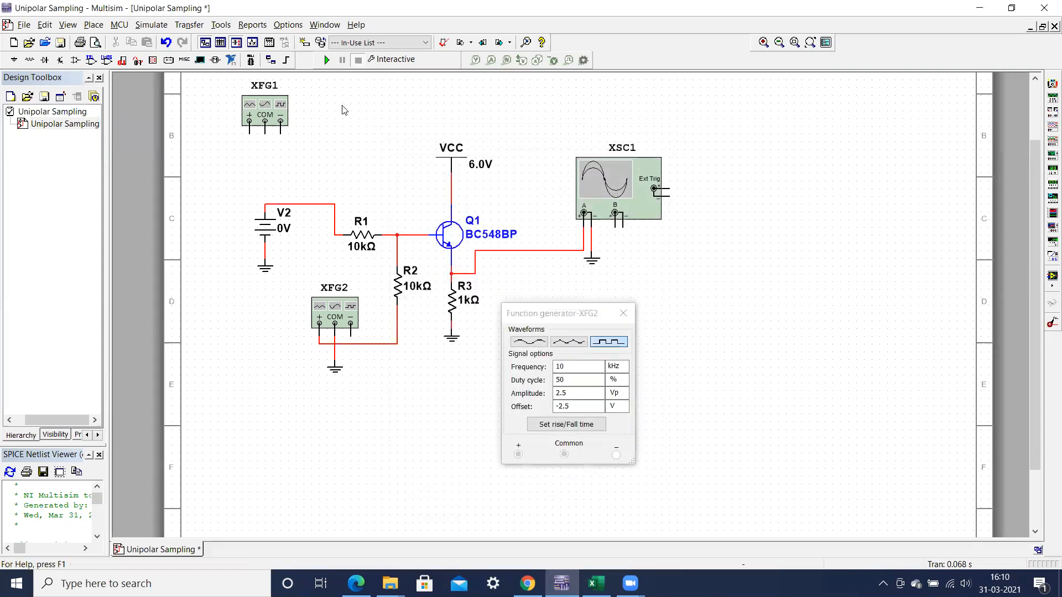
Run the simulation, view the output on oscilloscope XSC1, stop it and compare with the Excel observation table
click(327, 60)
double_click(607, 200)
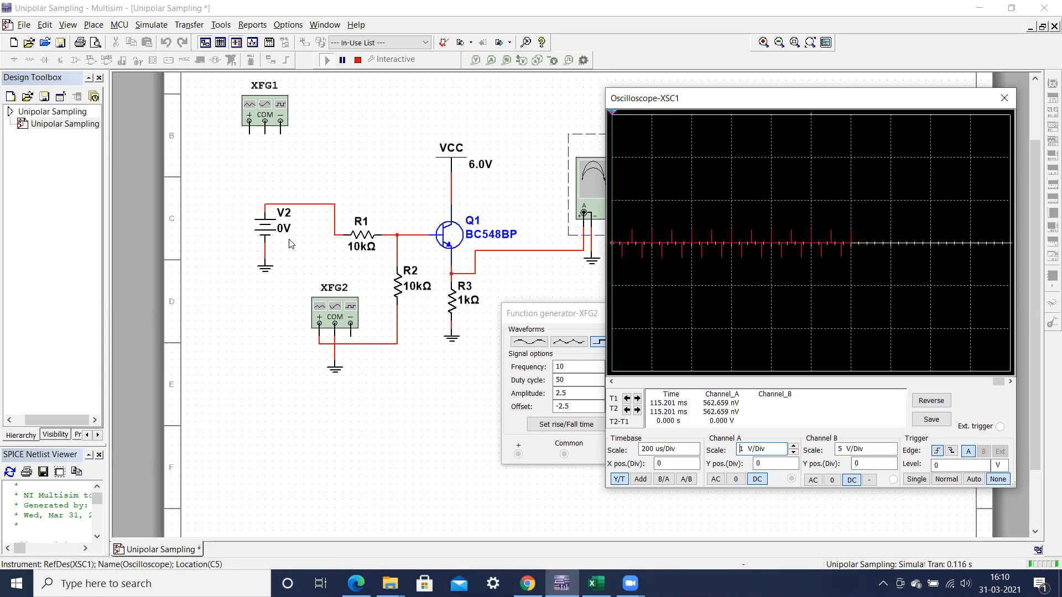
click(358, 60)
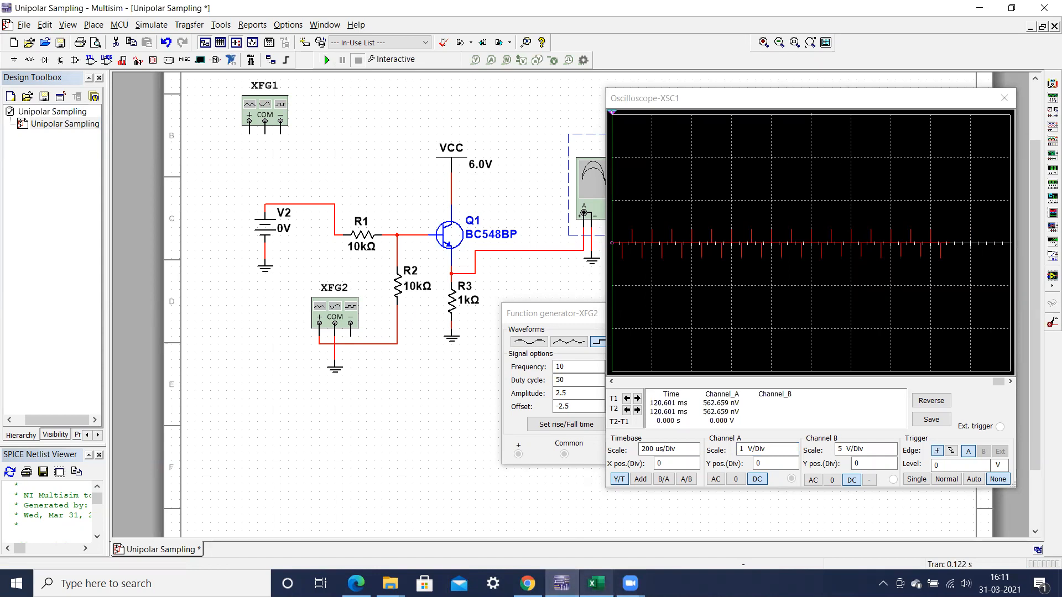
click(595, 583)
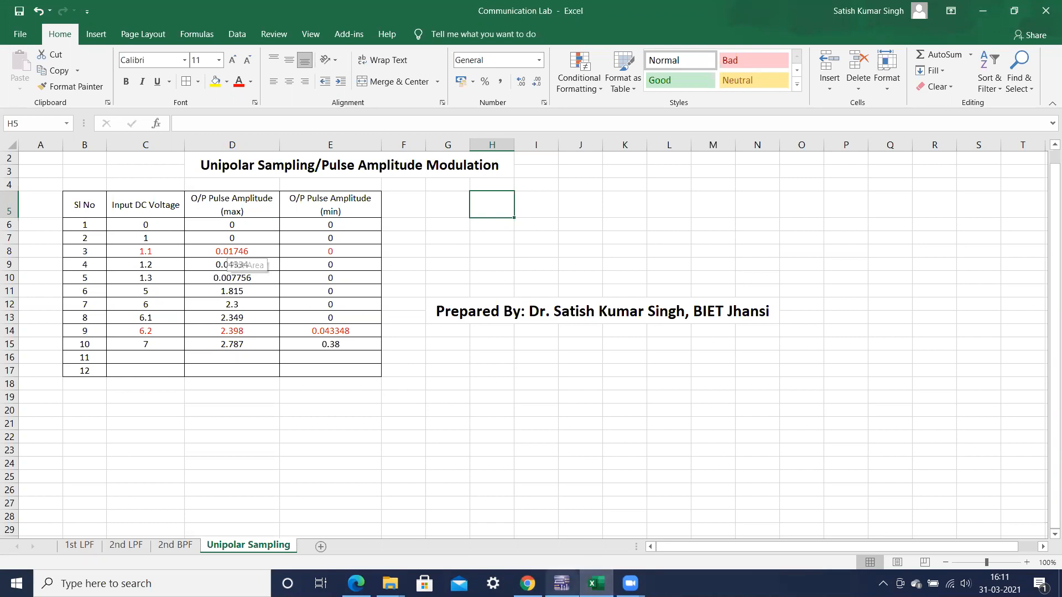
Return to Multisim, set DC source V2 to 1 V and start the simulation
click(561, 583)
double_click(270, 219)
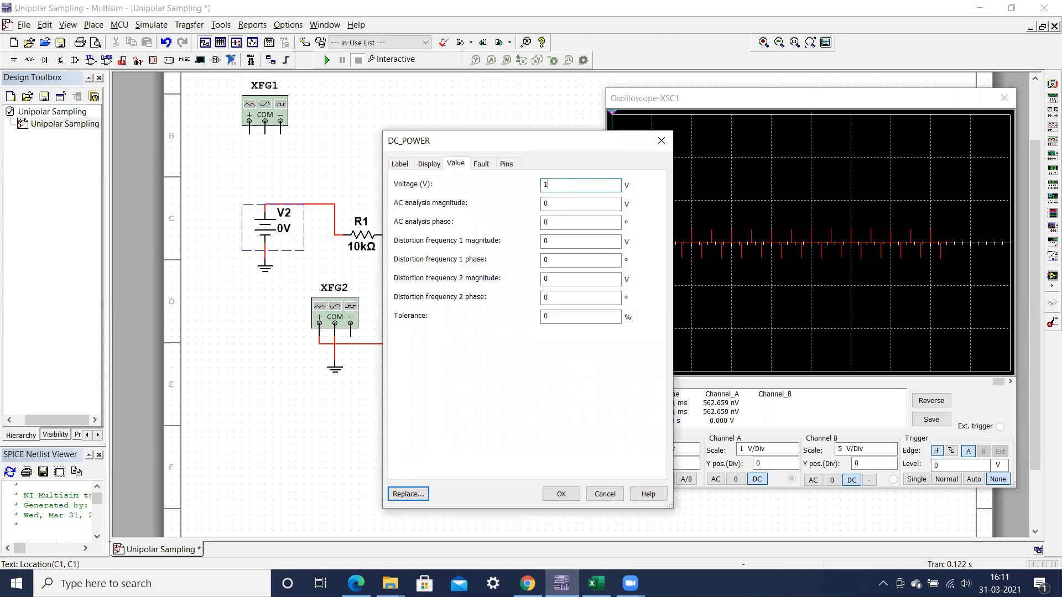
click(561, 493)
click(326, 60)
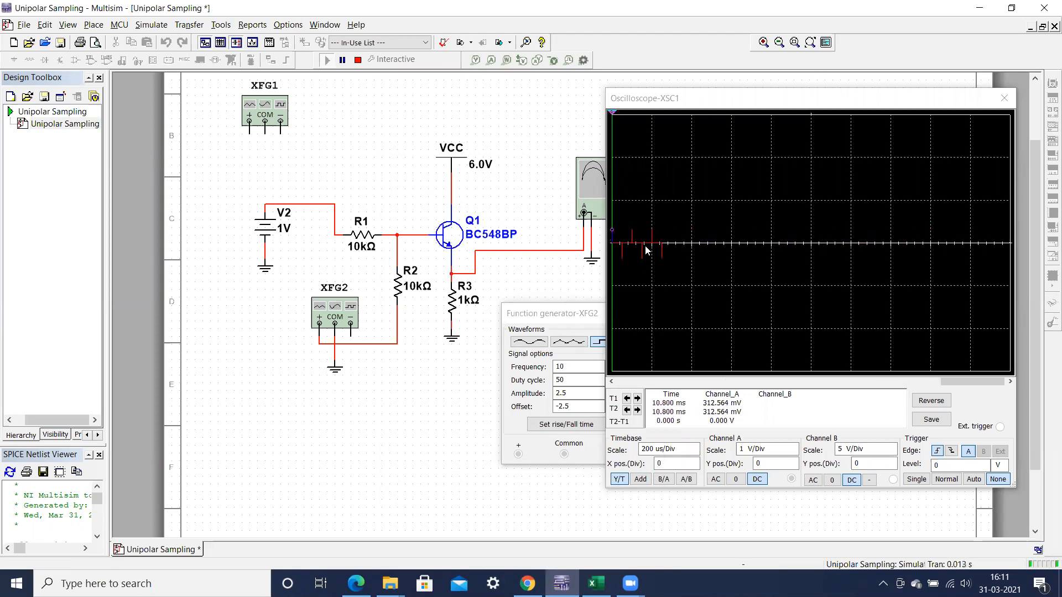
Set the oscilloscope's channel A scale to 200 mV/Div
click(788, 449)
click(793, 452)
click(793, 452)
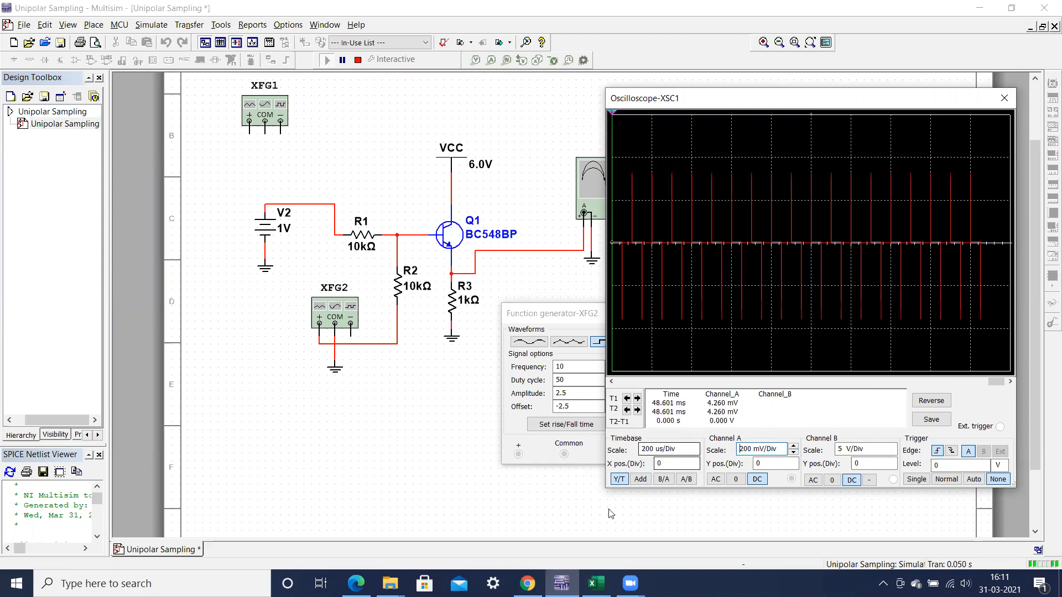
Switch to Excel and check the maximum and minimum pulse amplitudes for 1 V and the next input voltage in the table
click(595, 583)
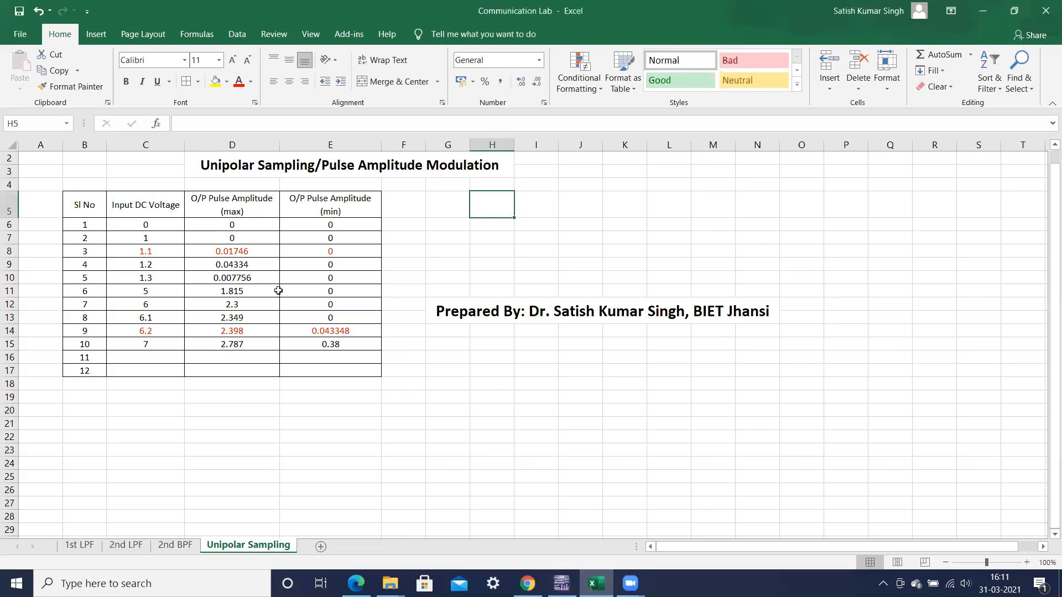
click(239, 240)
click(332, 237)
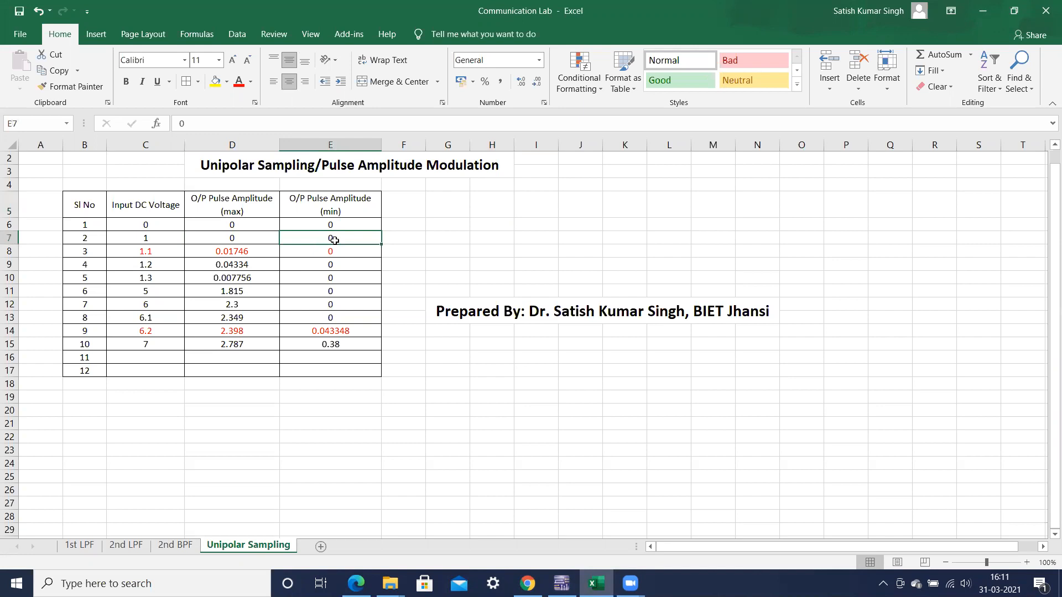
click(160, 252)
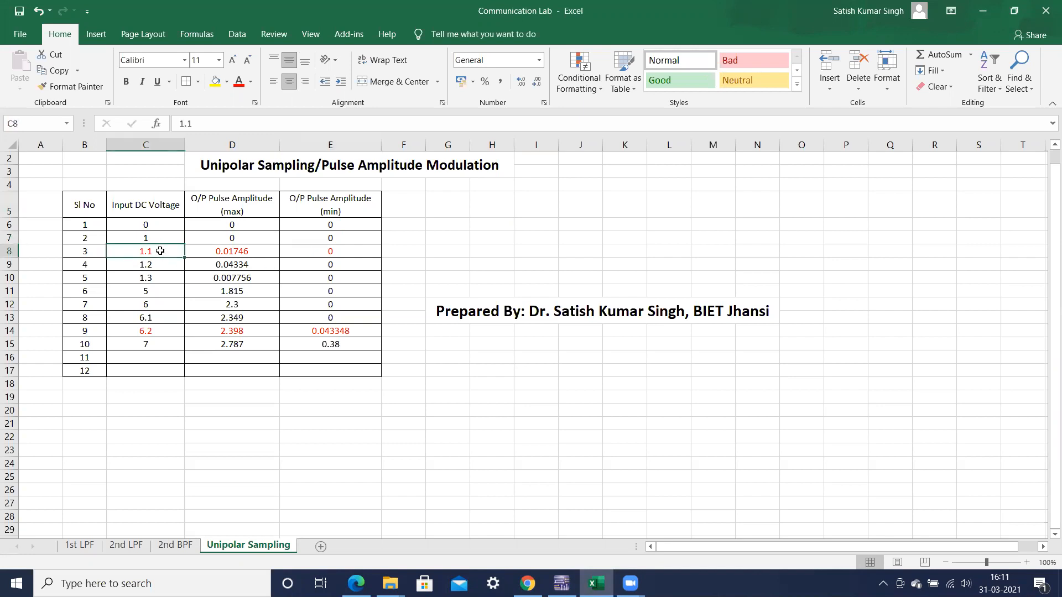
Return to Multisim, set DC source V2 to 1.1 V and run the simulation
click(561, 583)
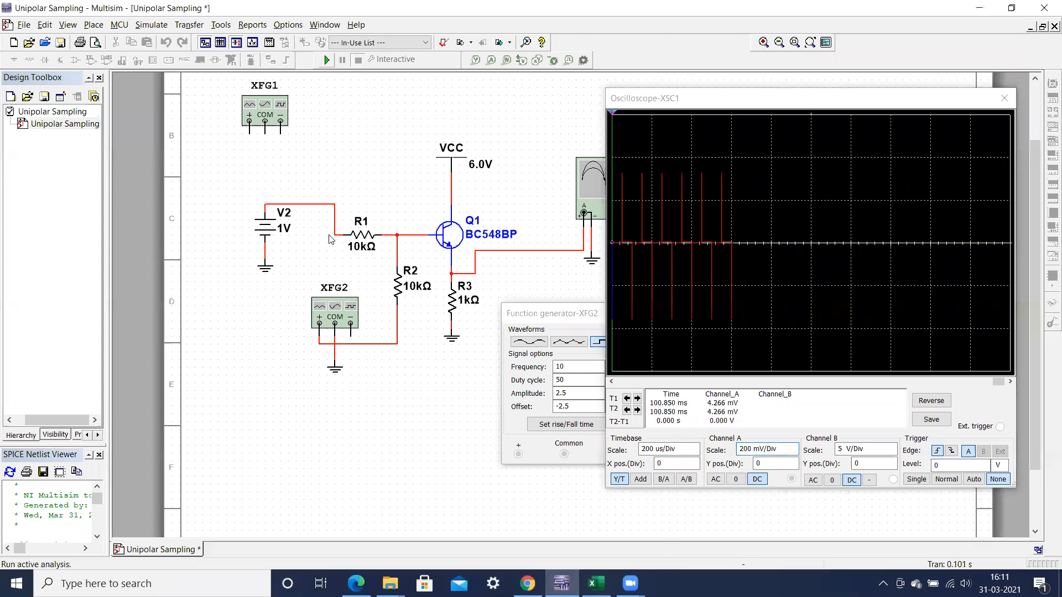
double_click(286, 234)
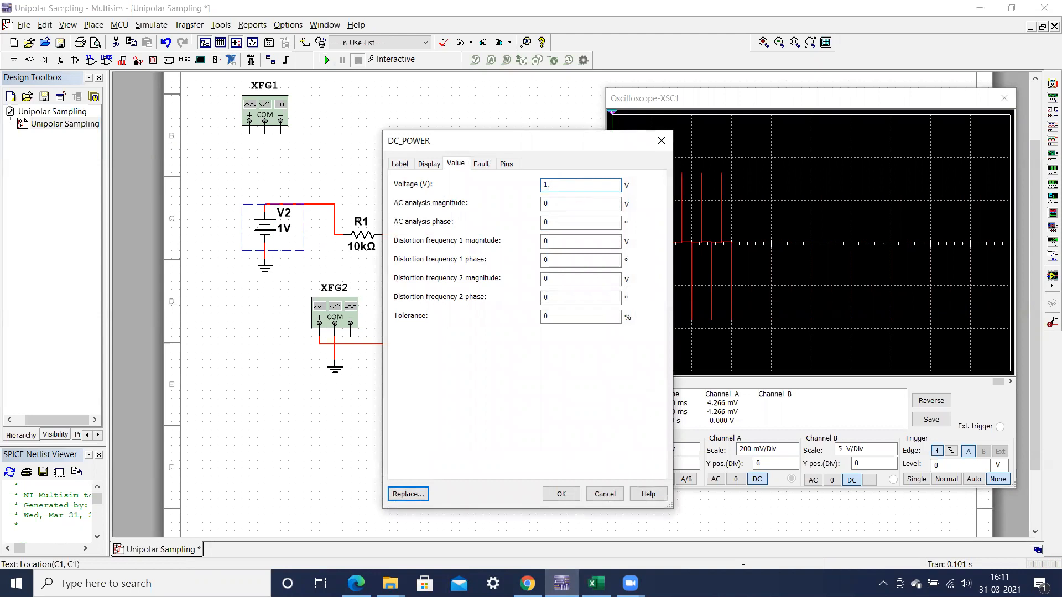
click(560, 493)
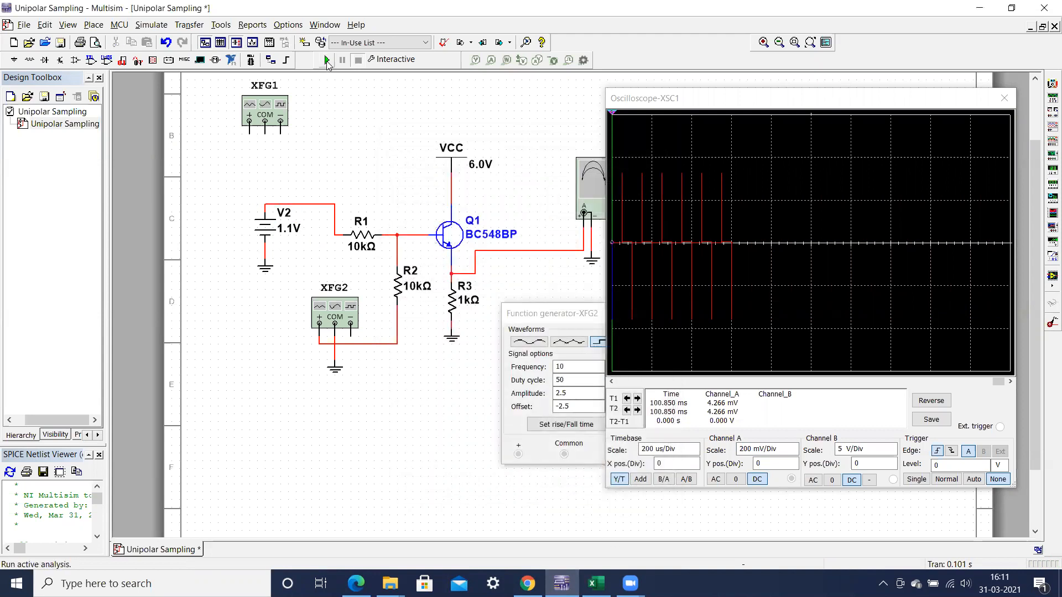
click(326, 60)
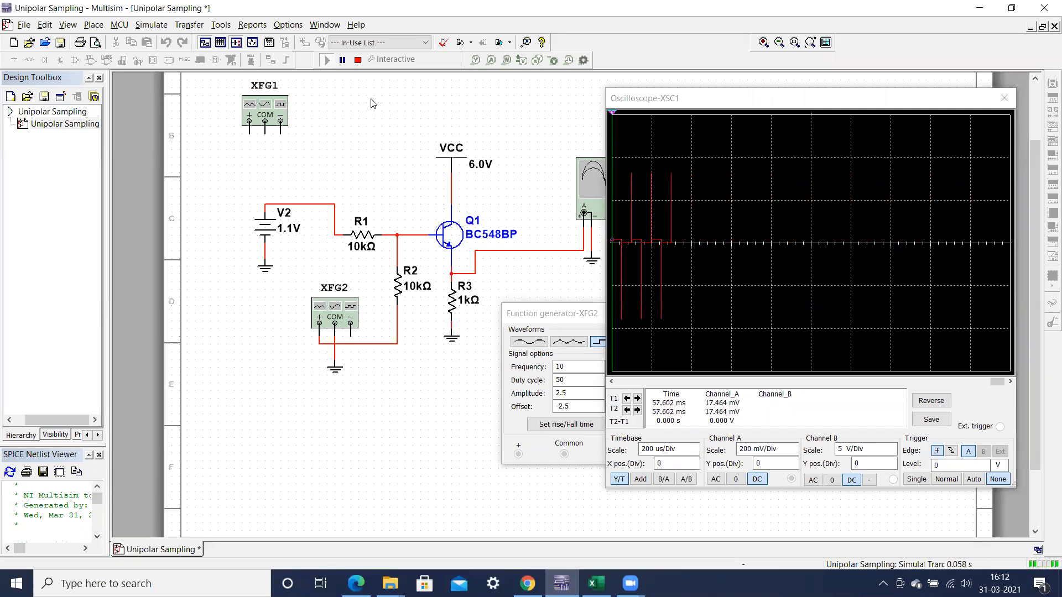
Pause the simulation, place oscilloscope cursor T2 on a pulse top about 222 µs after T1, and compare with the Excel table
click(343, 61)
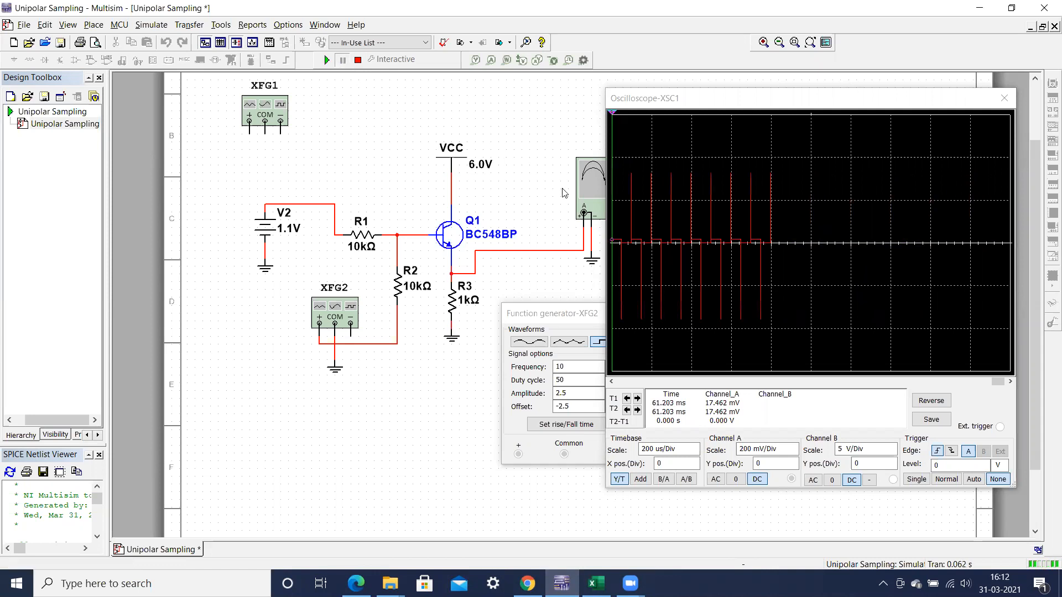
drag(612, 115, 657, 114)
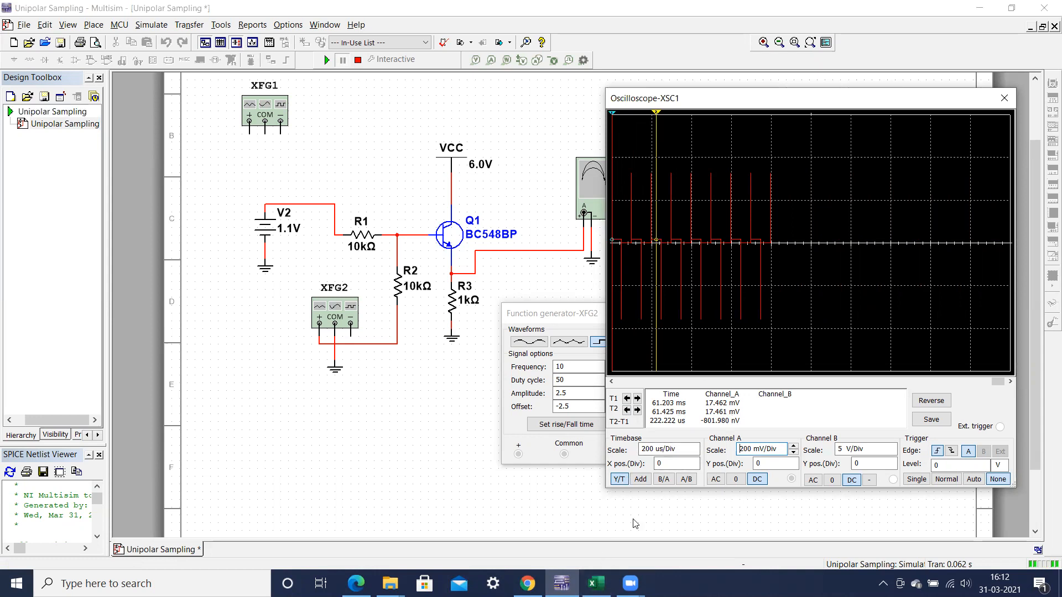
click(595, 583)
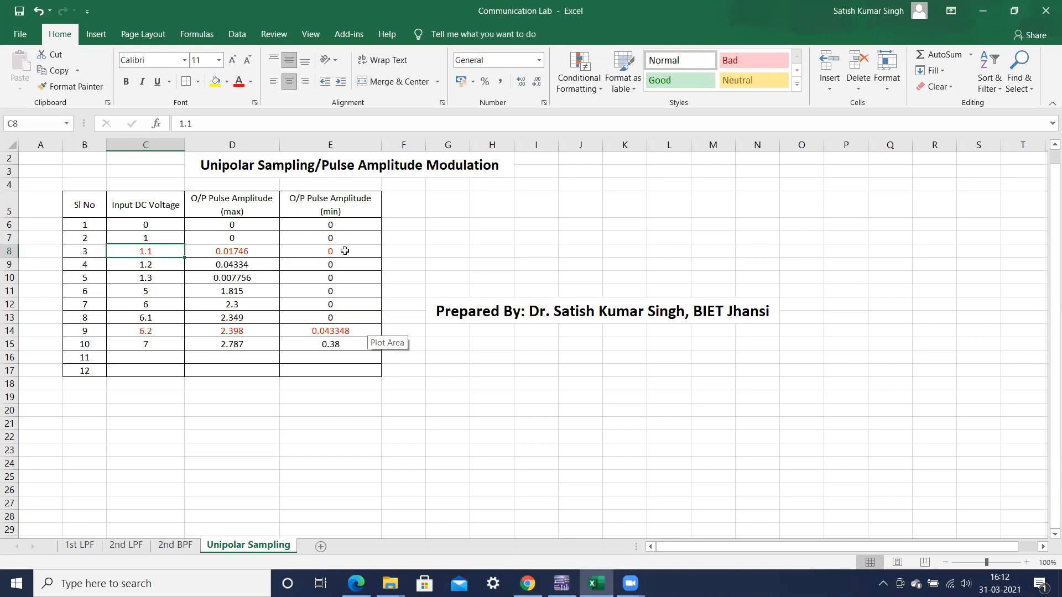
In Multisim, move cursor T2 to the pulse minimum about 269 µs after T1 and compare with the Excel table
click(561, 583)
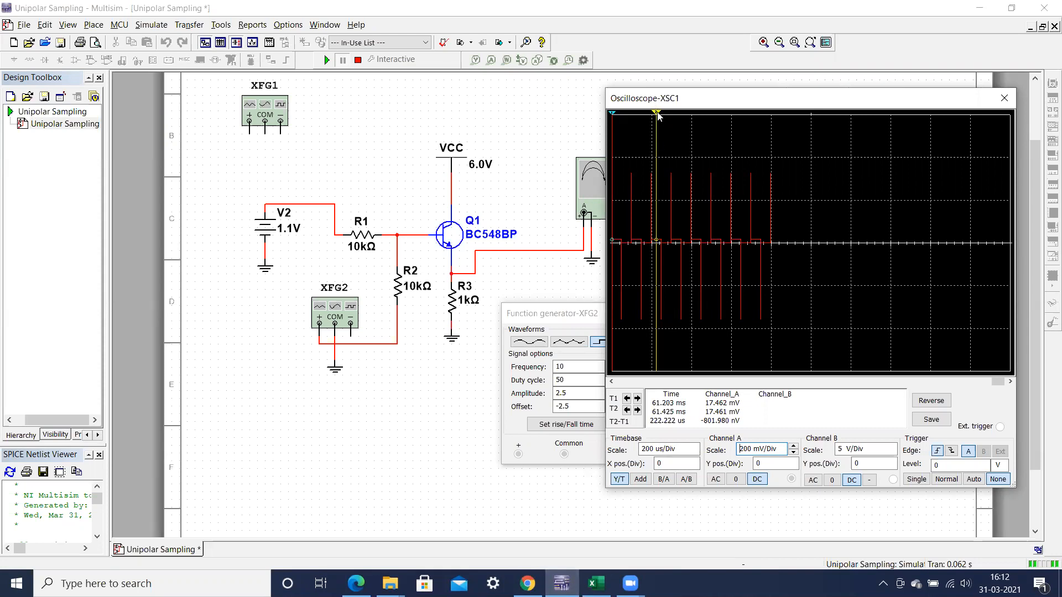
drag(656, 117, 666, 116)
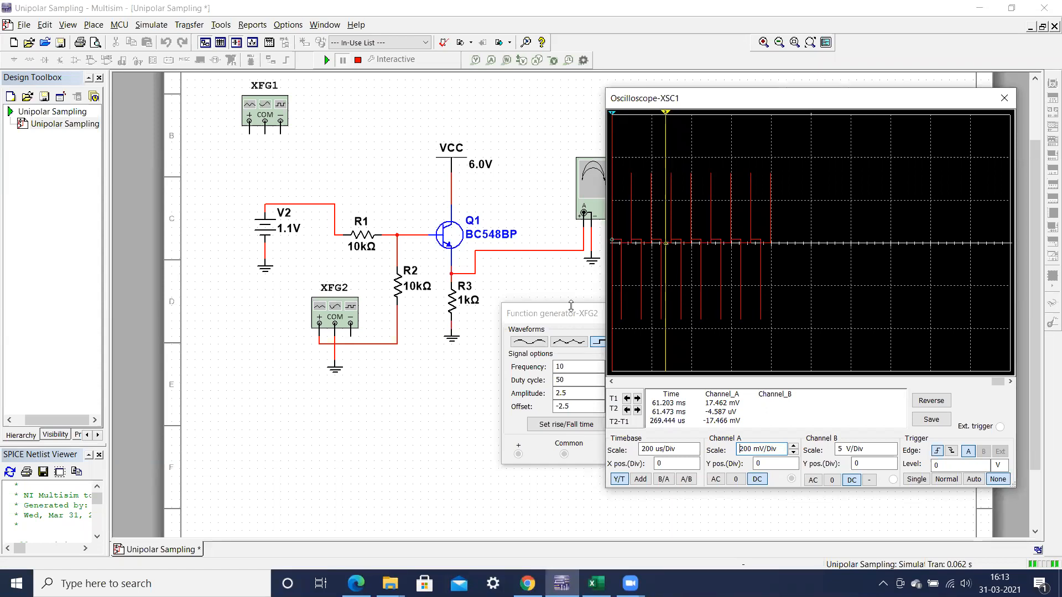
click(596, 583)
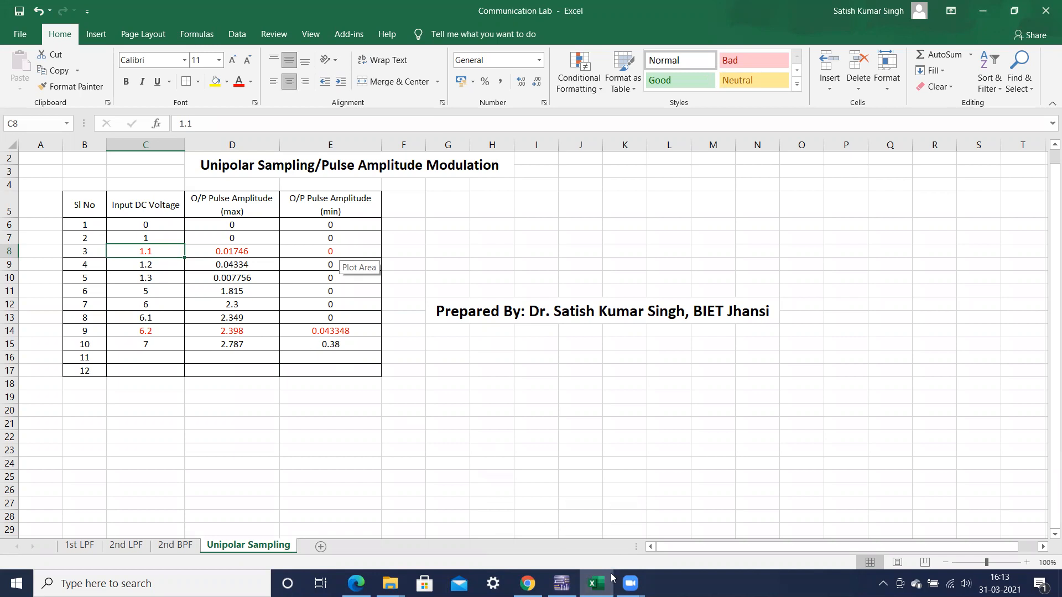
Switch back to Multisim and stop the paused simulation
click(561, 583)
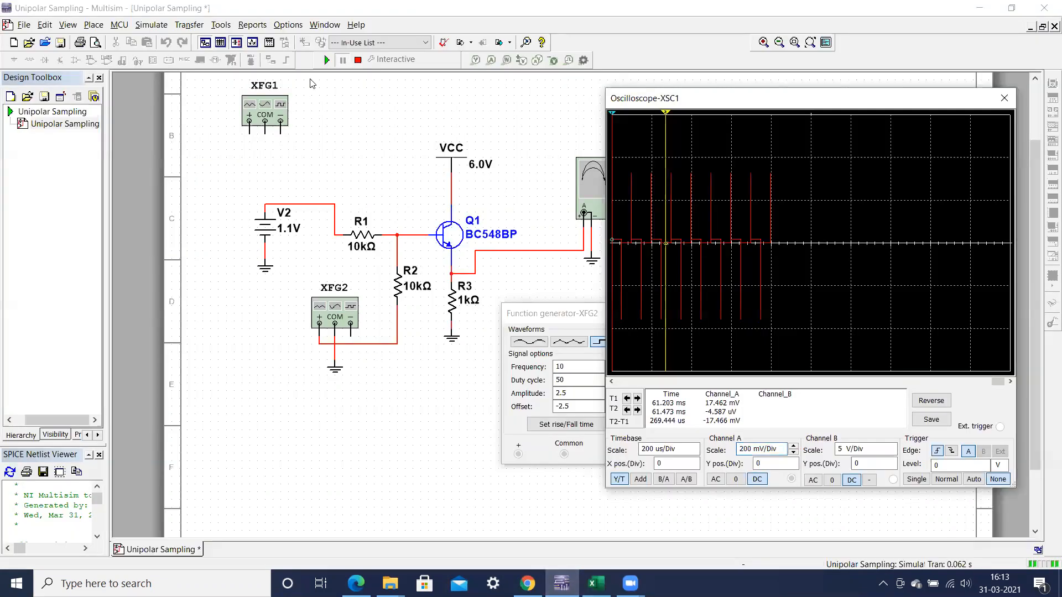
click(358, 60)
click(292, 232)
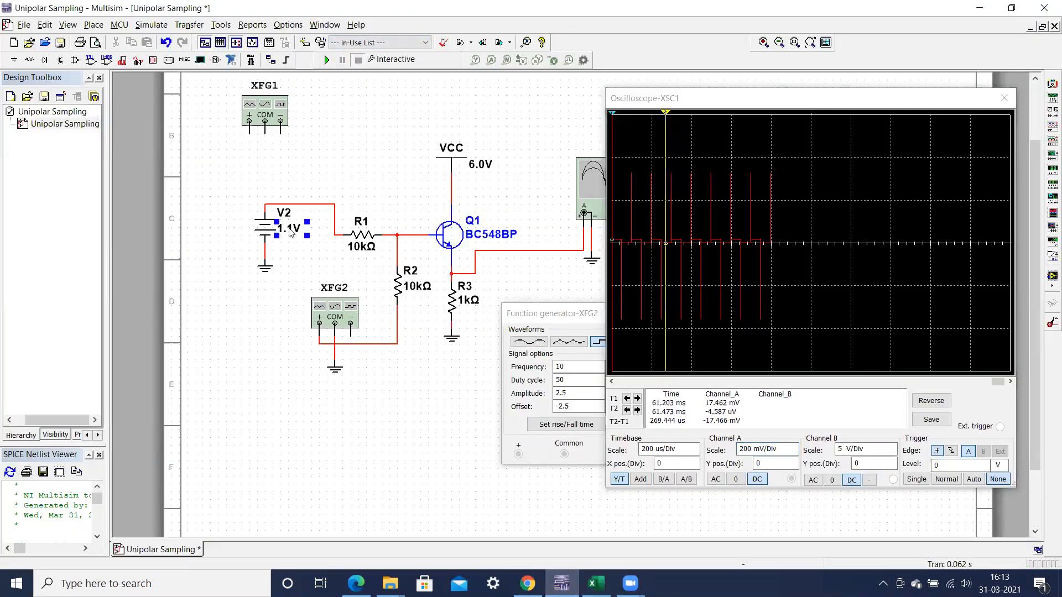
double_click(292, 232)
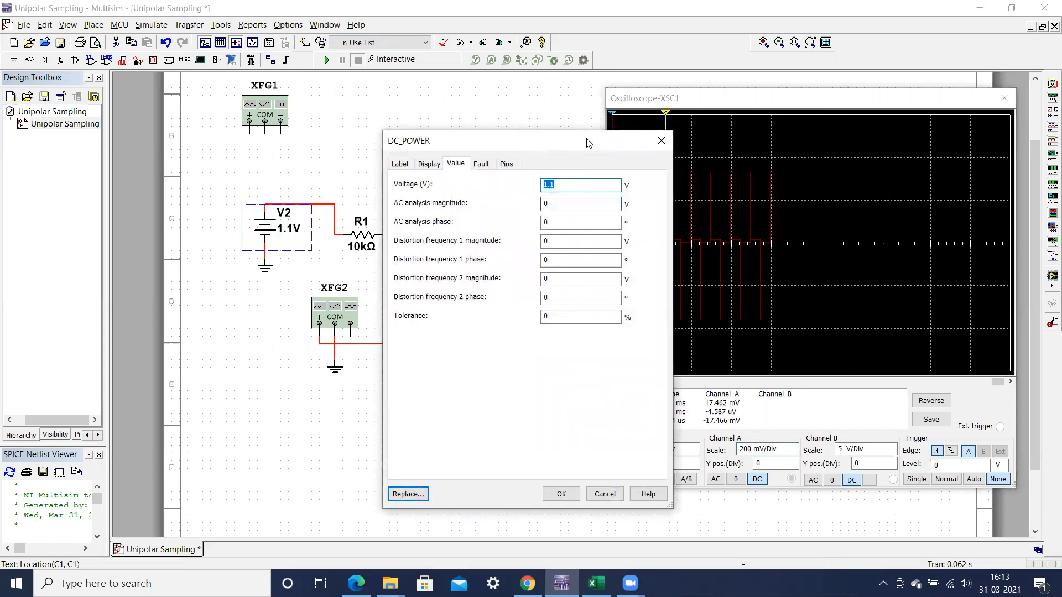
click(661, 140)
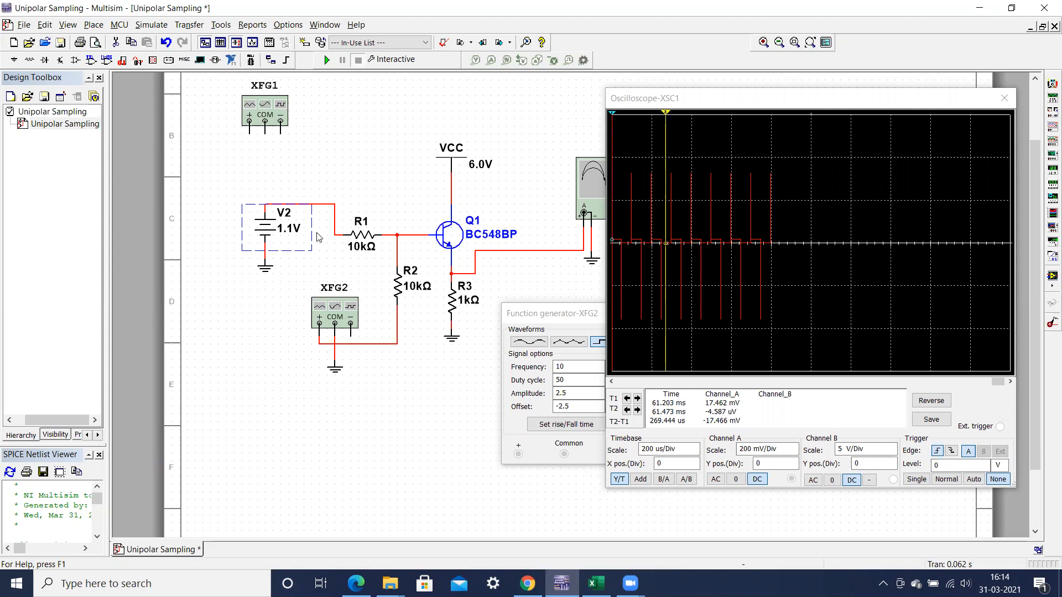
Set DC source V2 to 1.2 V and run the simulation
double_click(293, 235)
click(558, 188)
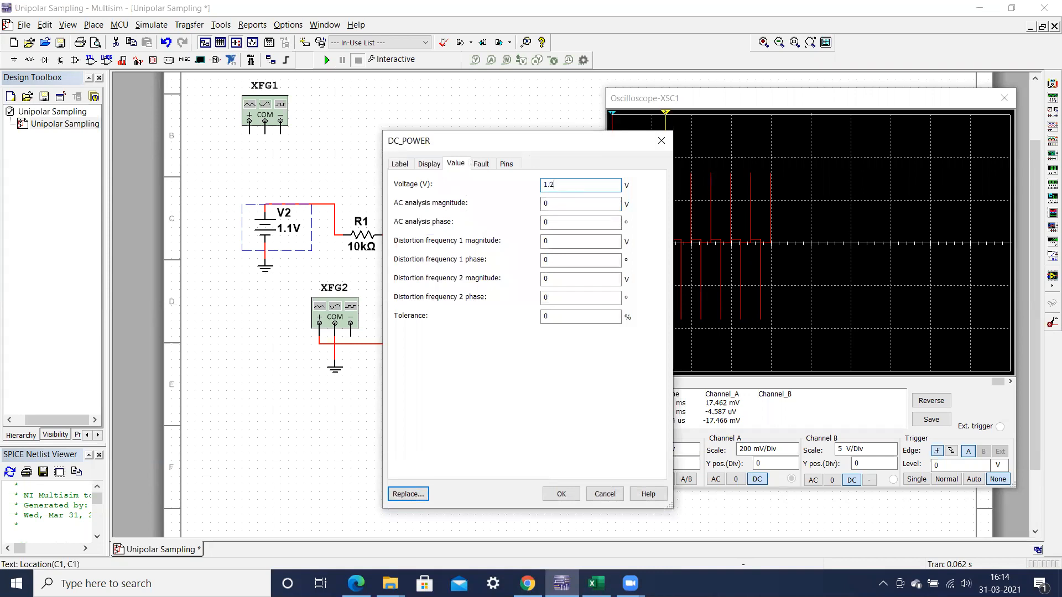
click(561, 493)
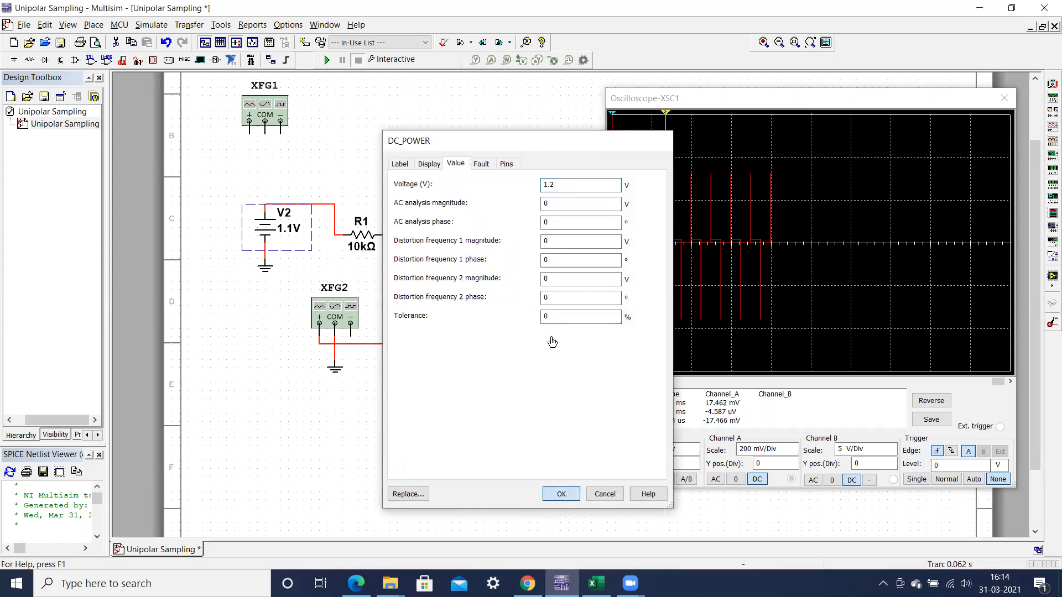
click(327, 60)
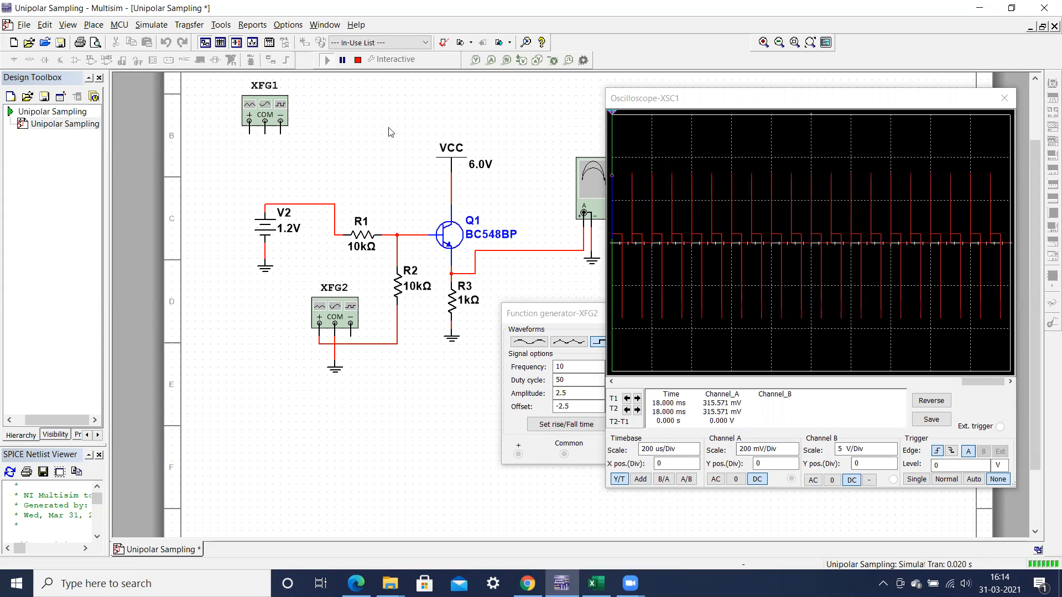
Pause the simulation, place oscilloscope cursor T2 about 228 µs after T1, and compare with the 1.2 V row in the Excel table
click(342, 60)
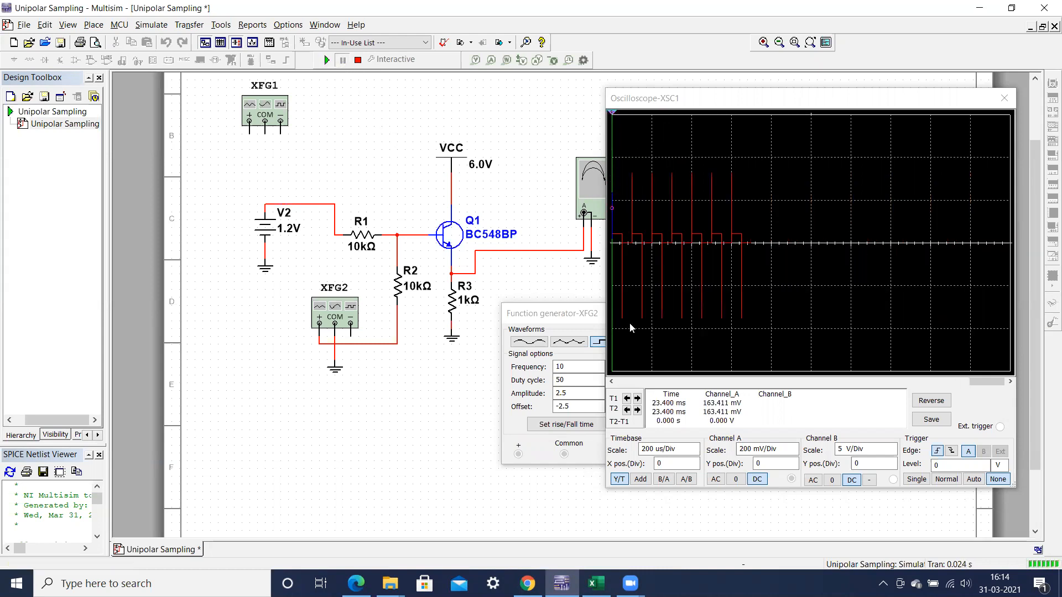
drag(612, 114, 658, 116)
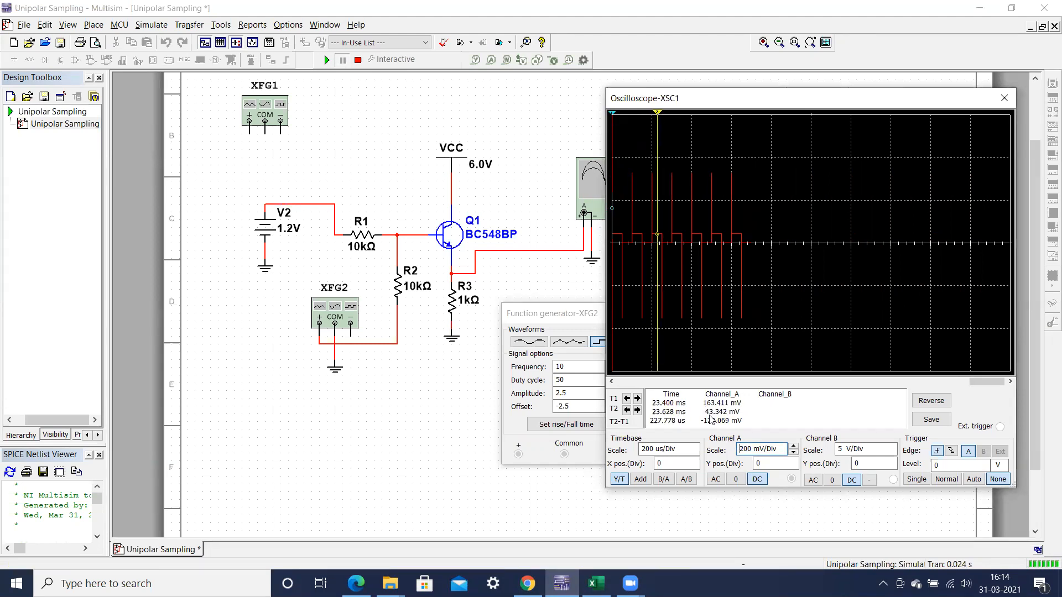
click(596, 584)
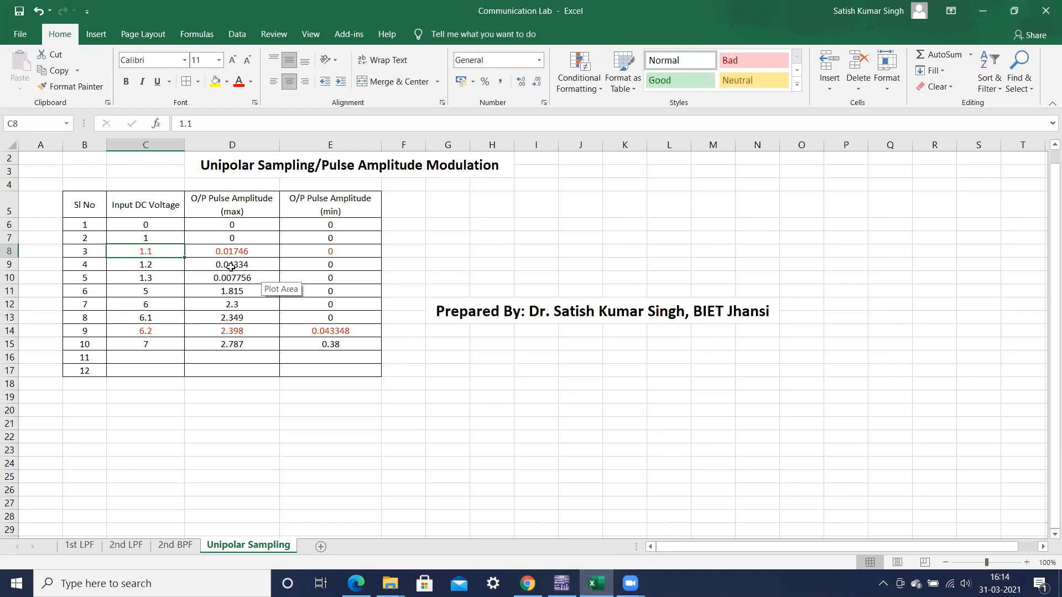
click(249, 266)
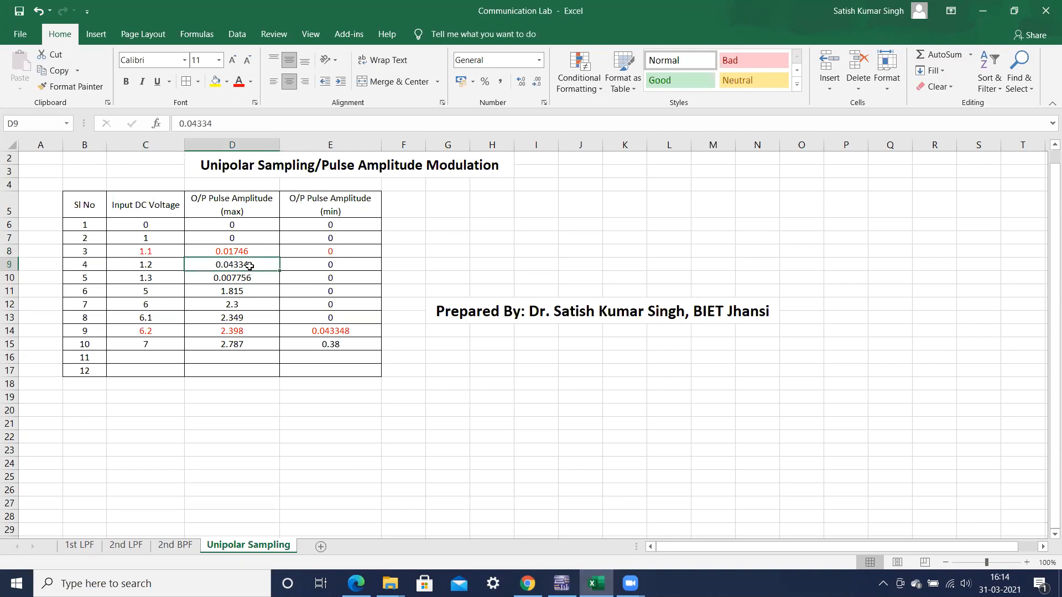
click(339, 266)
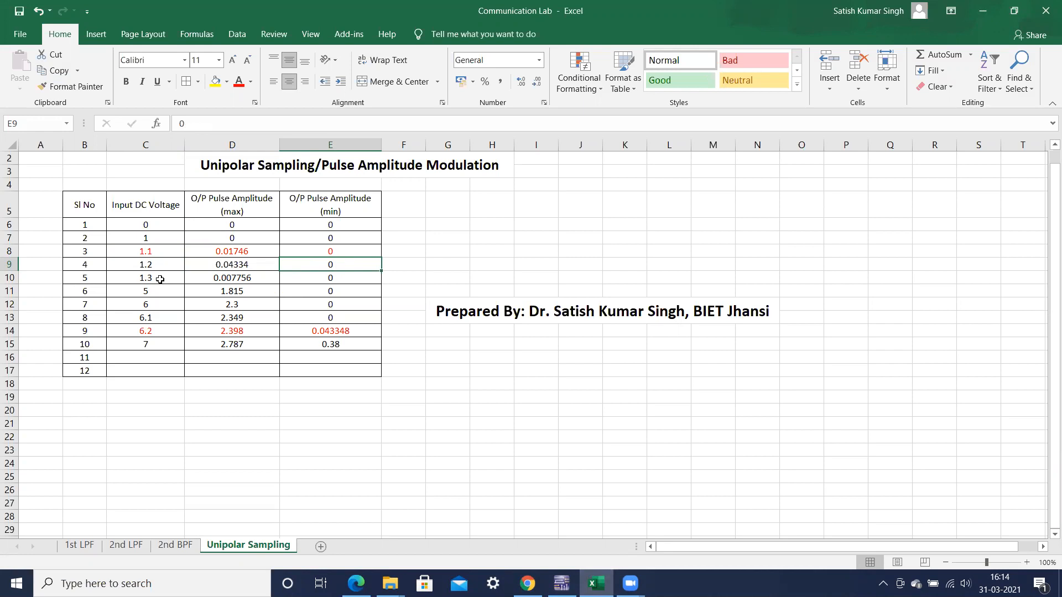
Examine the maximum and minimum pulse amplitudes in the 1.3 V row, and select the 5 V input entry
click(160, 279)
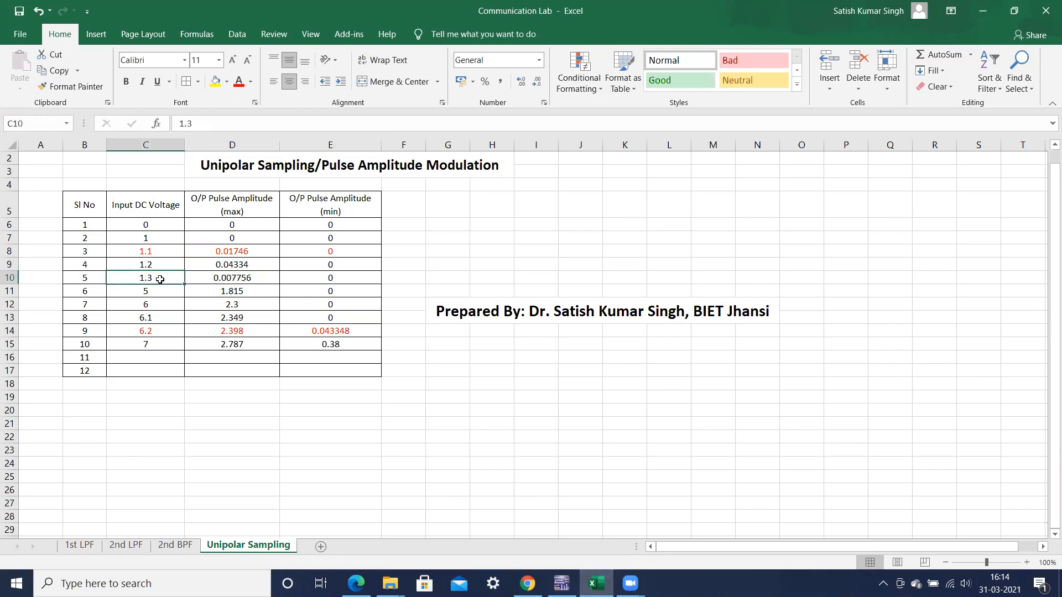
click(231, 279)
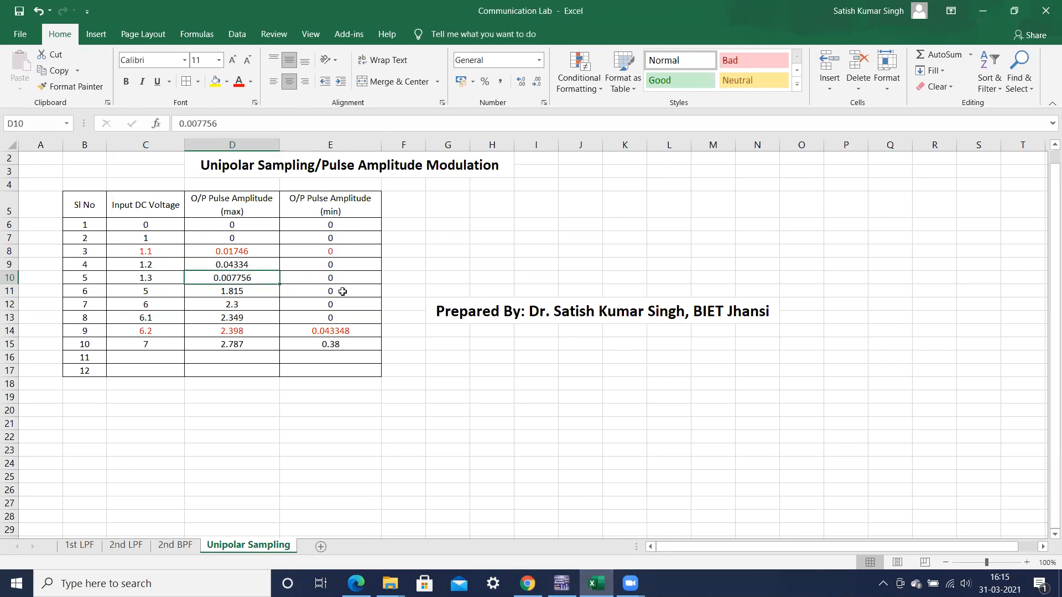
click(331, 279)
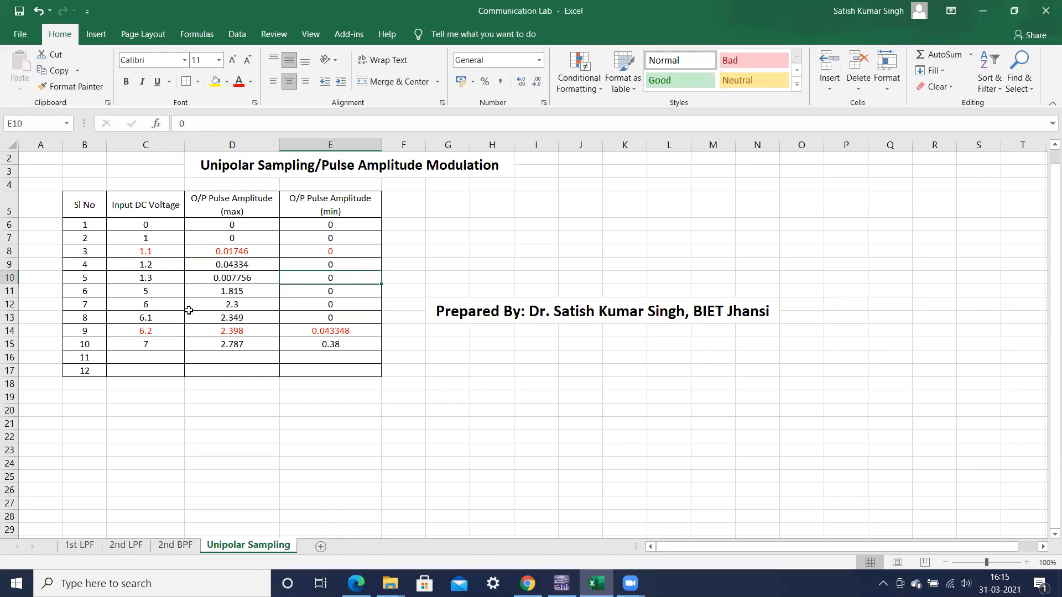
click(162, 291)
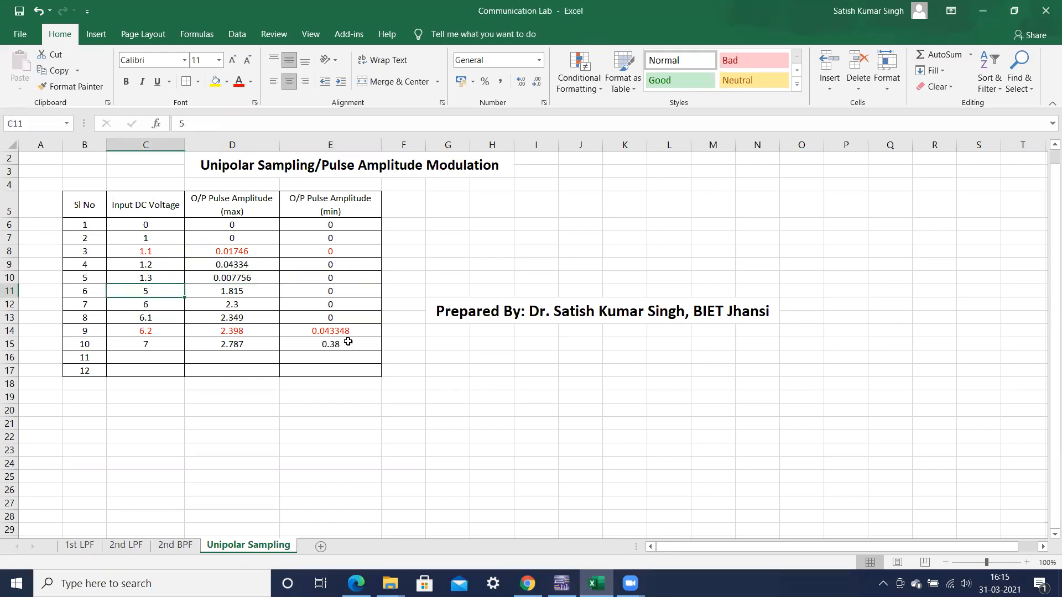
Switch to Multisim, stop the paused simulation, and rerun it with DC source V2 set to 5 V
click(562, 583)
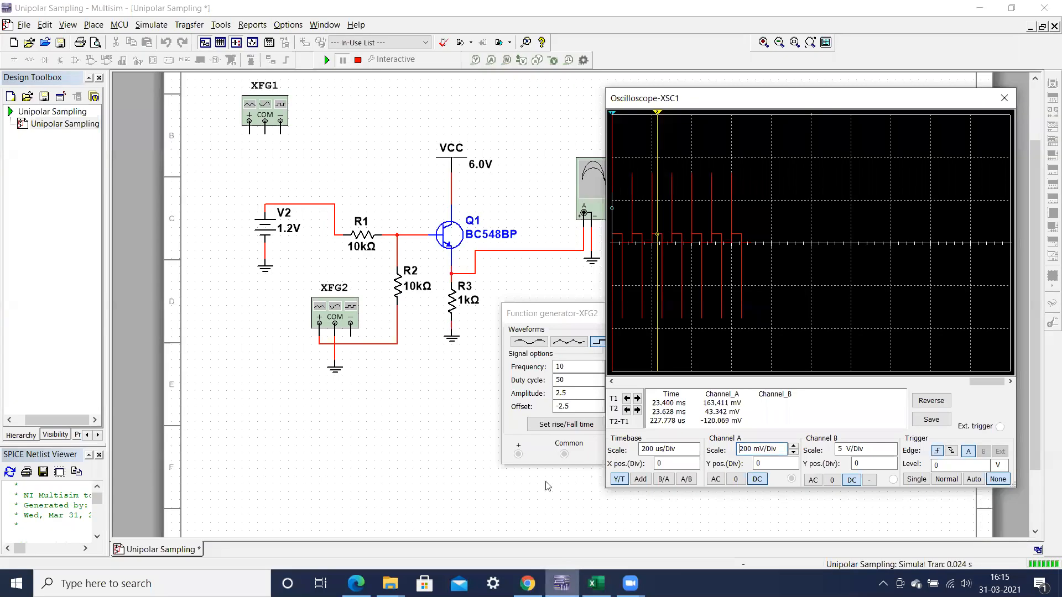
click(359, 60)
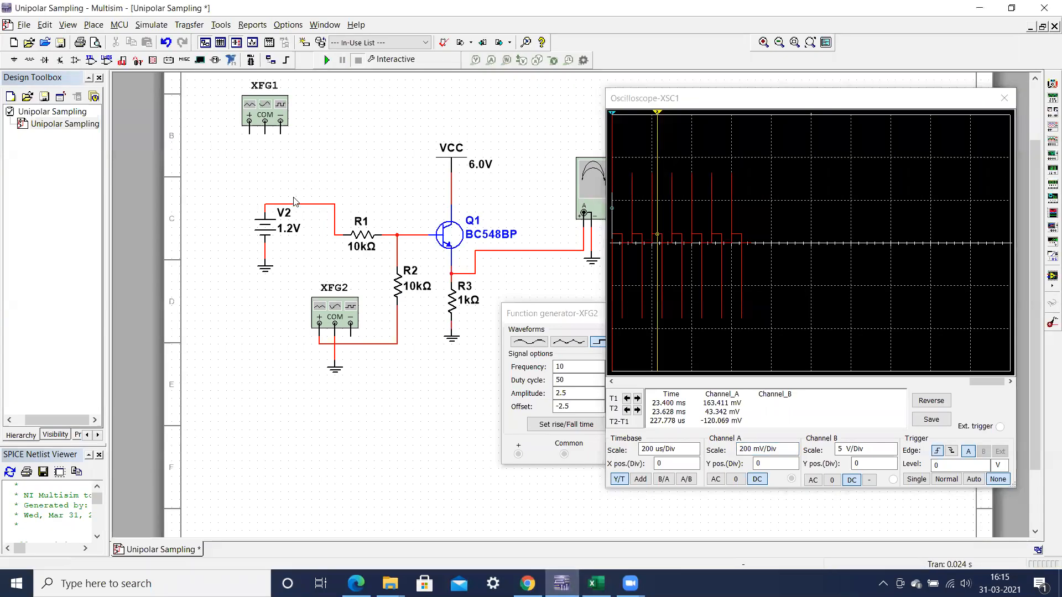
double_click(281, 230)
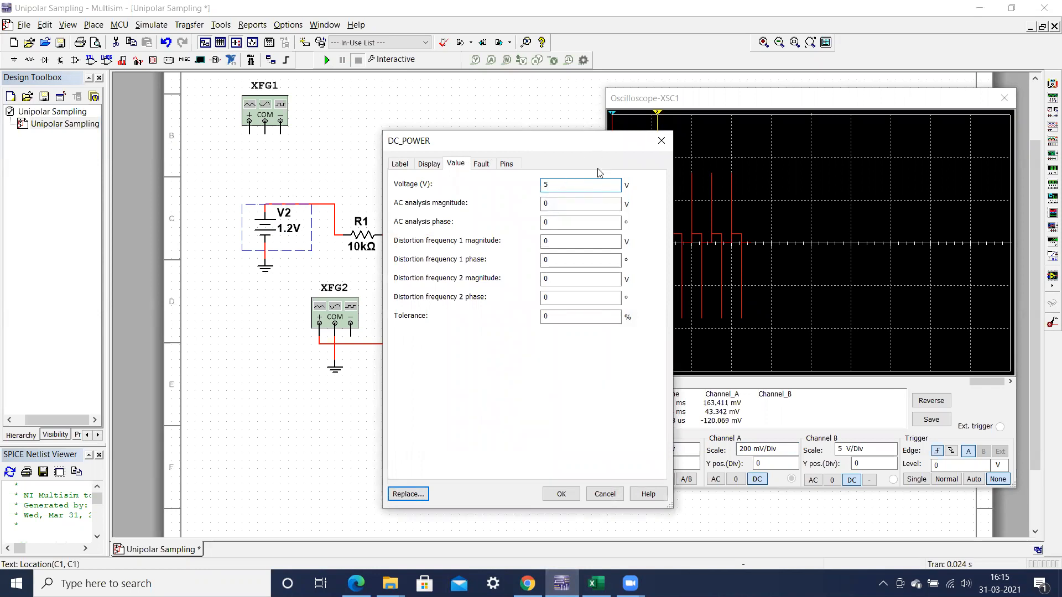
key(Return)
click(325, 60)
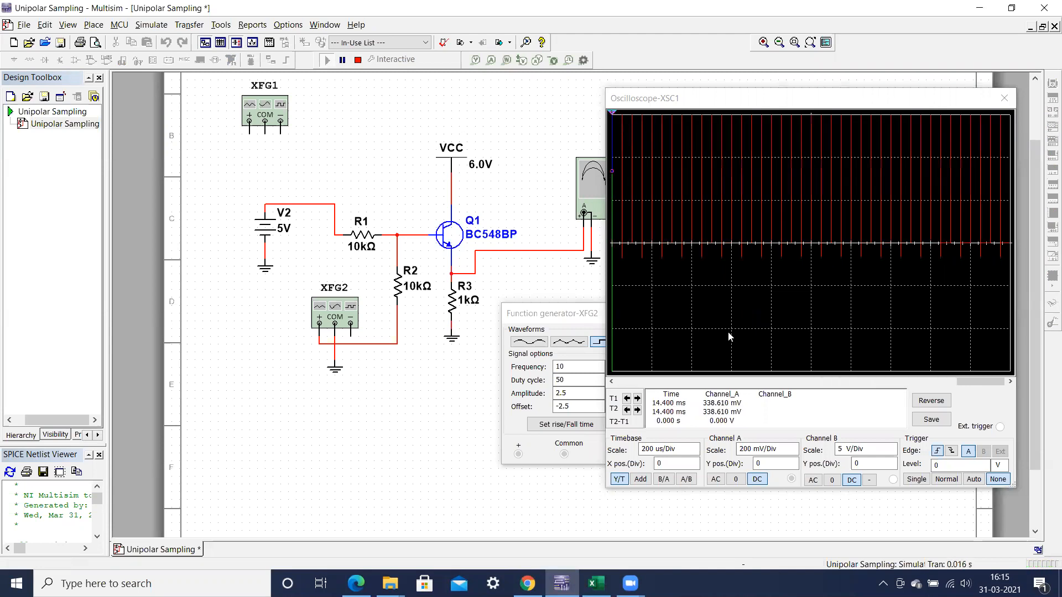
Set the oscilloscope's Channel A scale to 1 V/Div
click(786, 450)
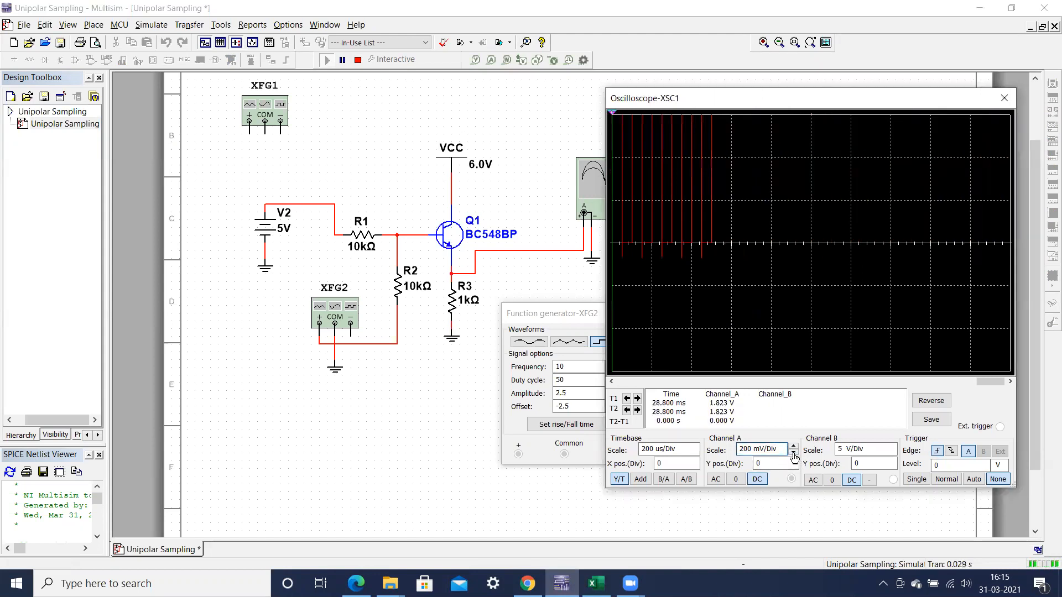
click(793, 455)
click(794, 455)
click(794, 446)
click(794, 446)
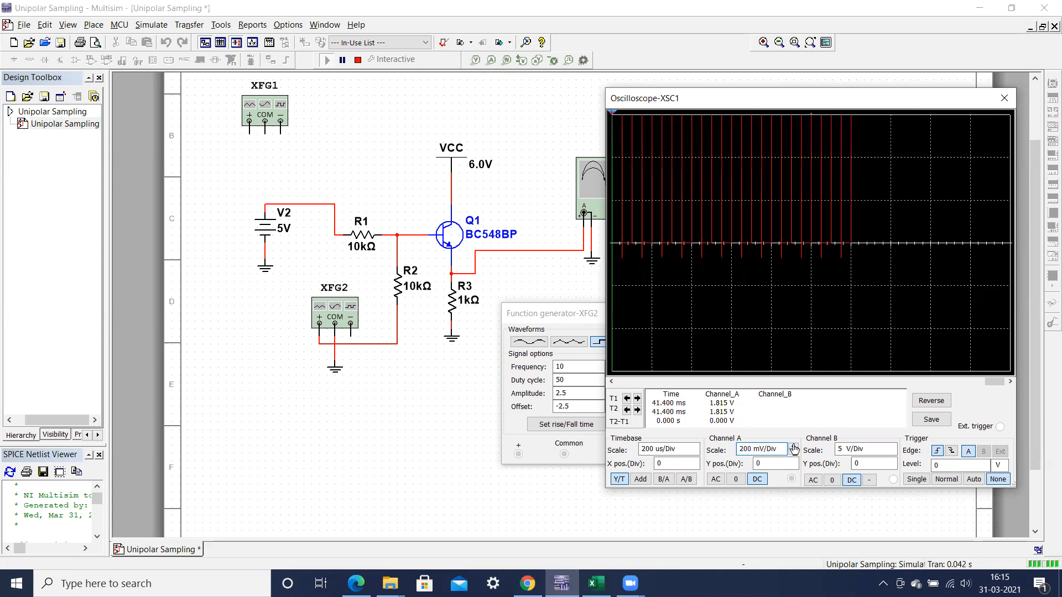
click(794, 447)
click(794, 446)
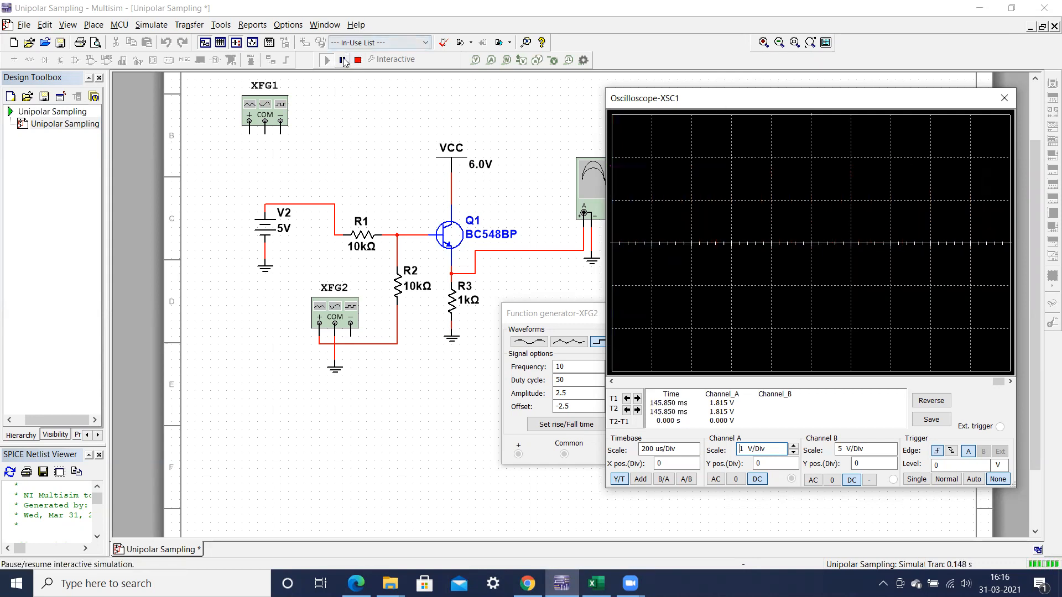
Pause the simulation, place cursor T2 on a pulse top about 178 µs after T1, and check the Excel table's 5 V and 6.1 V rows
click(343, 59)
drag(612, 112, 648, 120)
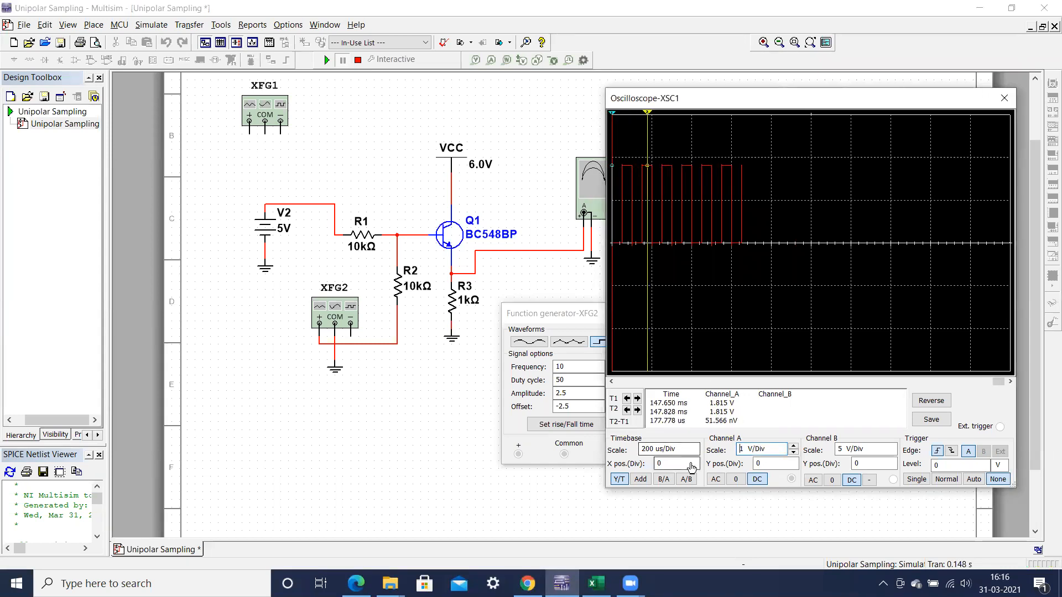
click(596, 584)
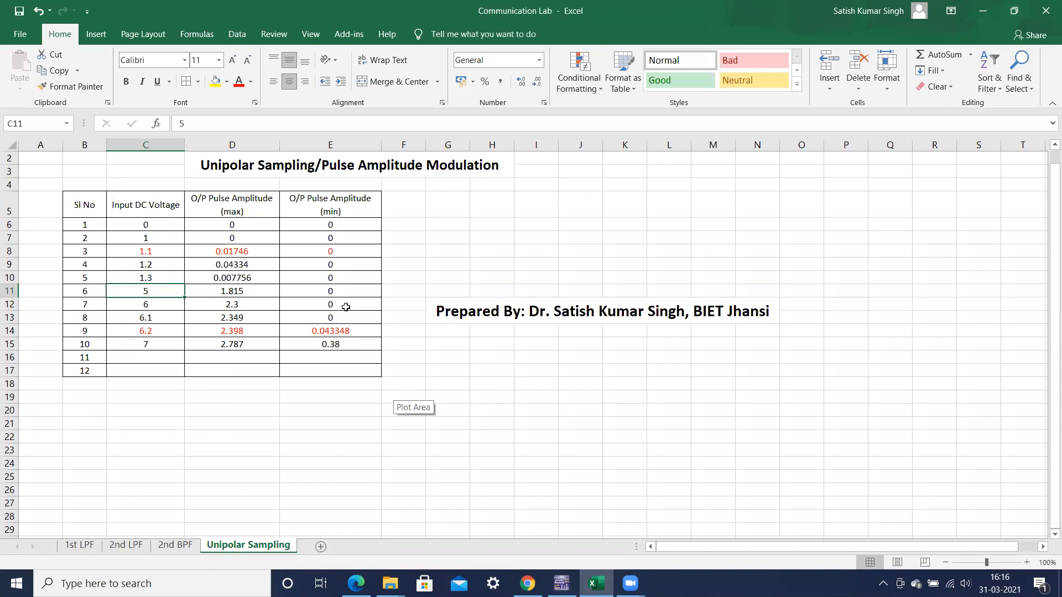
click(165, 320)
Switch to Multisim, stop the paused simulation, and rerun it with DC source V2 set to 6.1 V
click(561, 583)
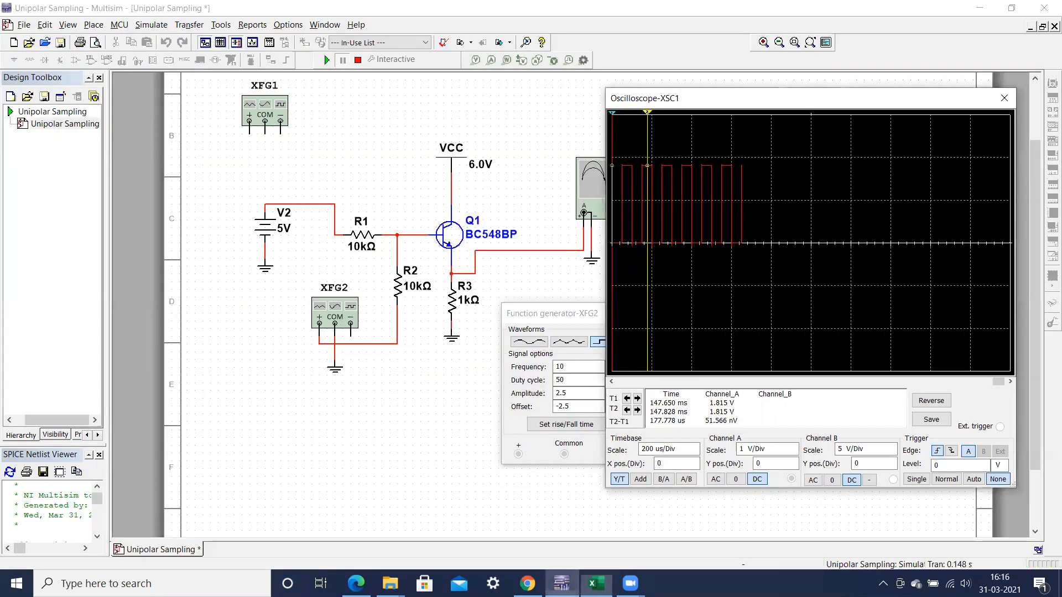
click(362, 60)
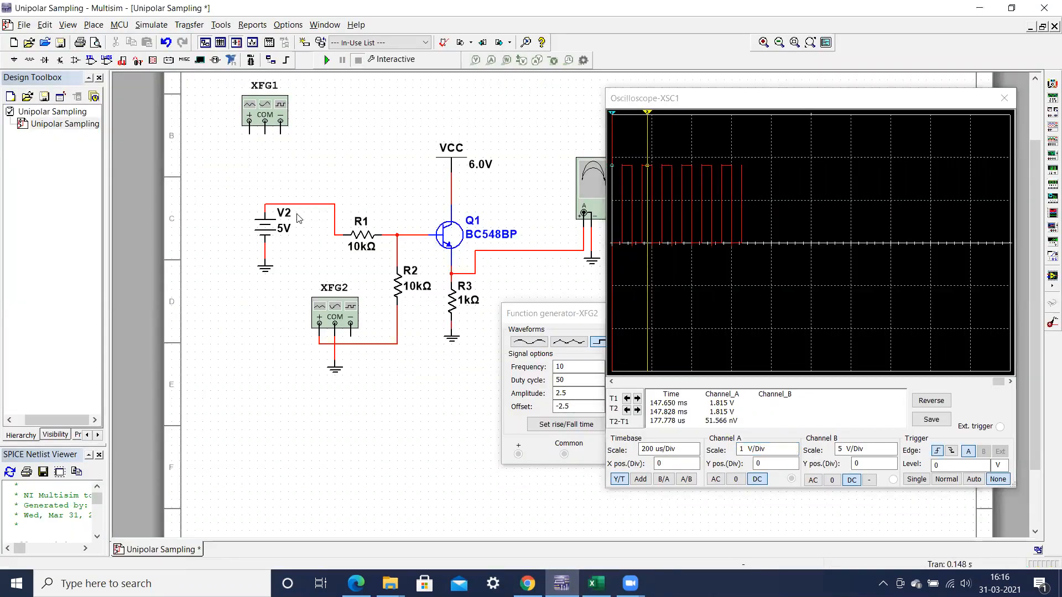
double_click(277, 236)
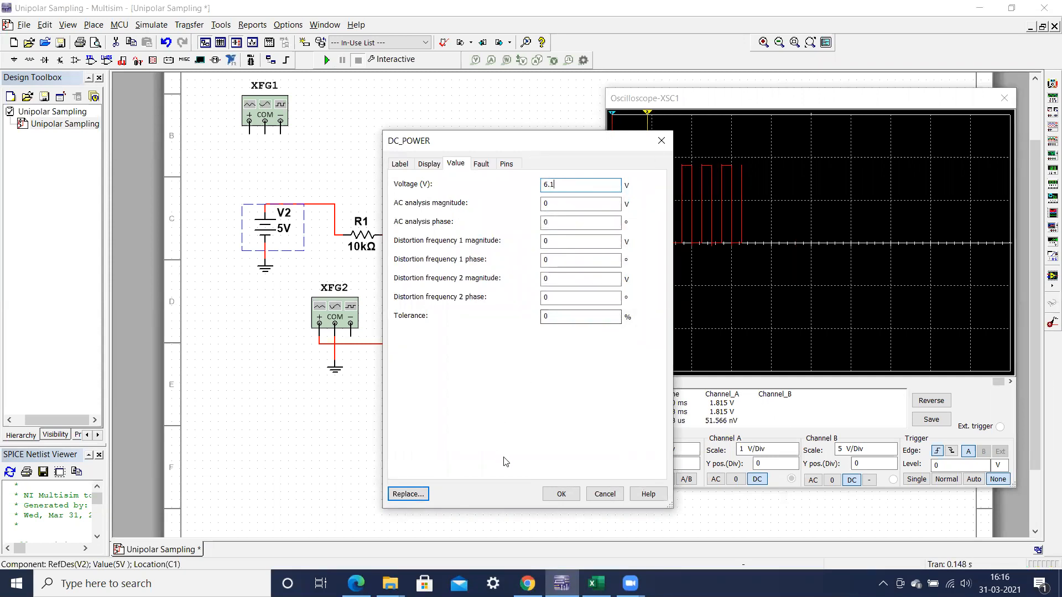
click(557, 494)
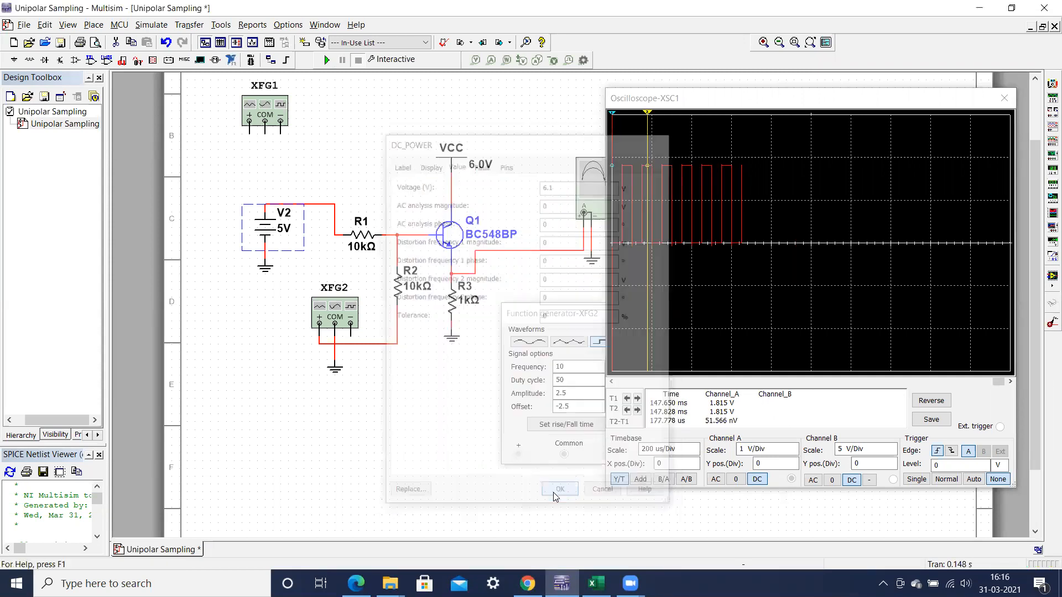
click(326, 60)
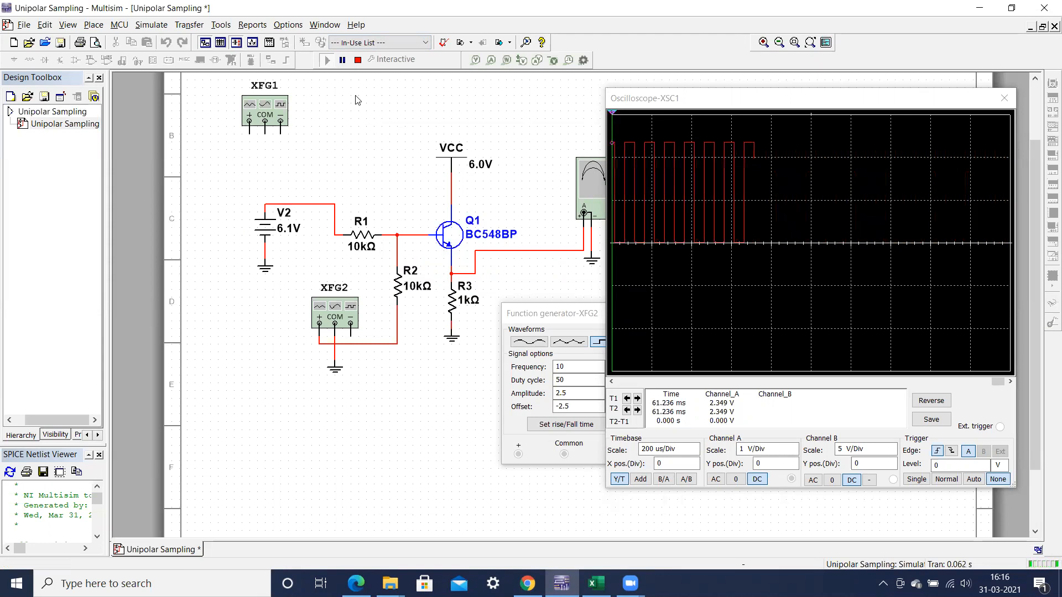
Stop the simulation, set DC source V2 to 6.2 V, and run it again
click(359, 62)
double_click(287, 235)
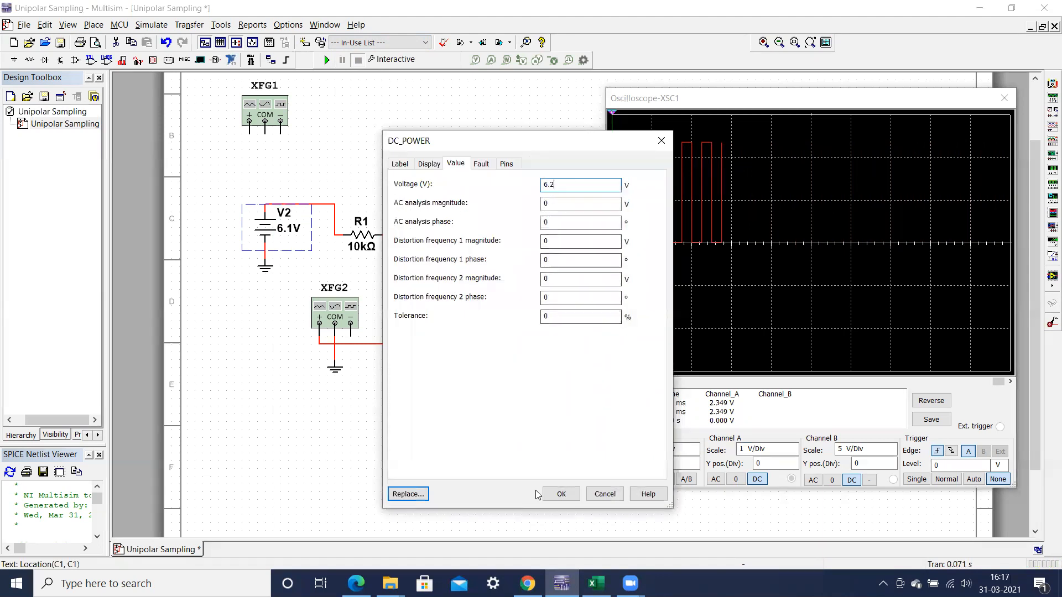
click(561, 494)
click(327, 60)
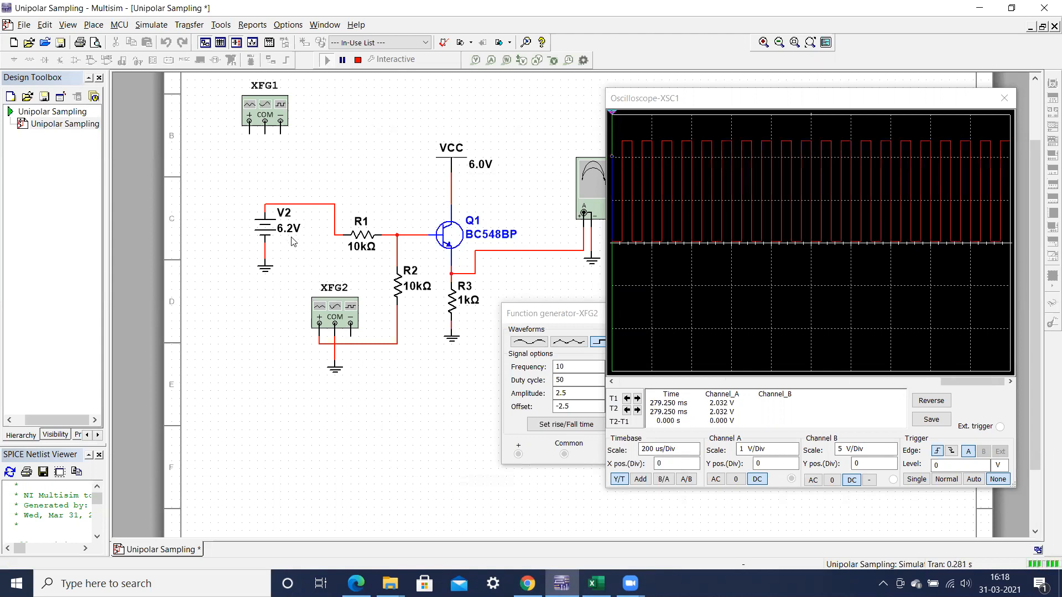
Pause the simulation, place cursor T2 on the pulse minimum about 122 µs after T1, and compare with the 6.2 V row in Excel
click(343, 60)
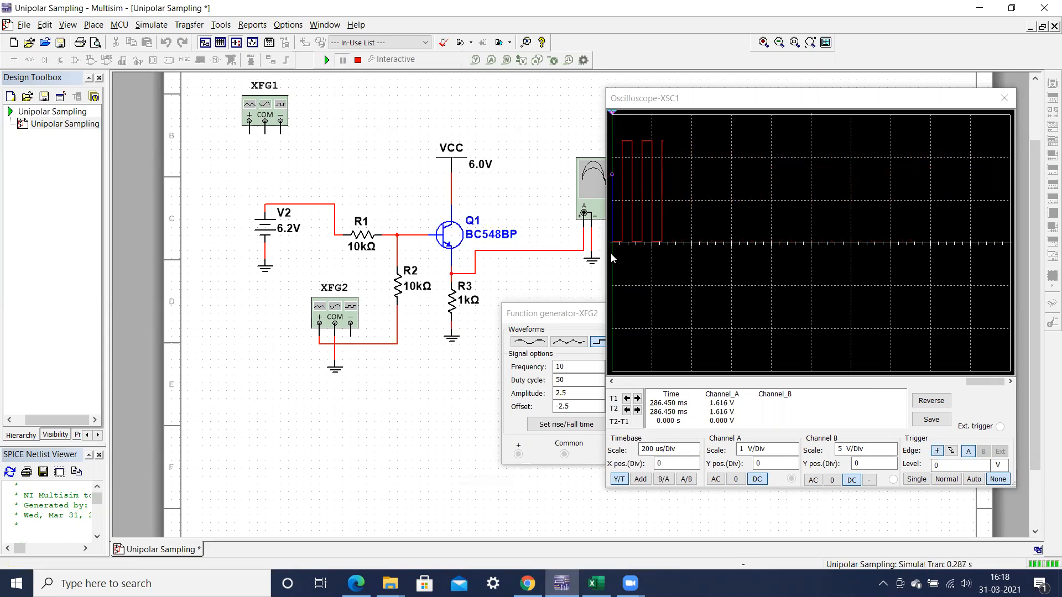
drag(612, 114, 637, 120)
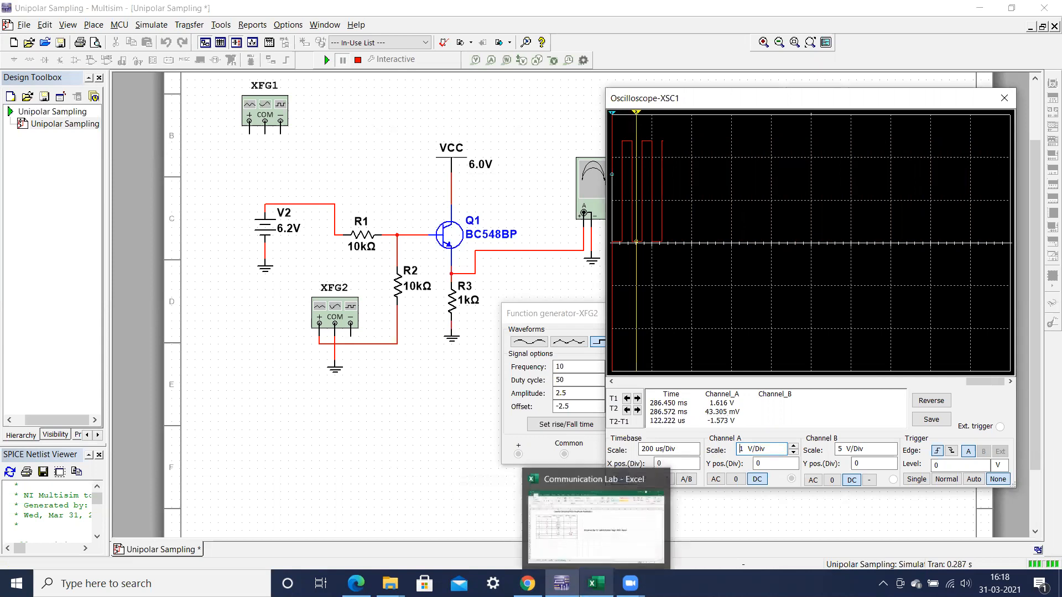
click(596, 583)
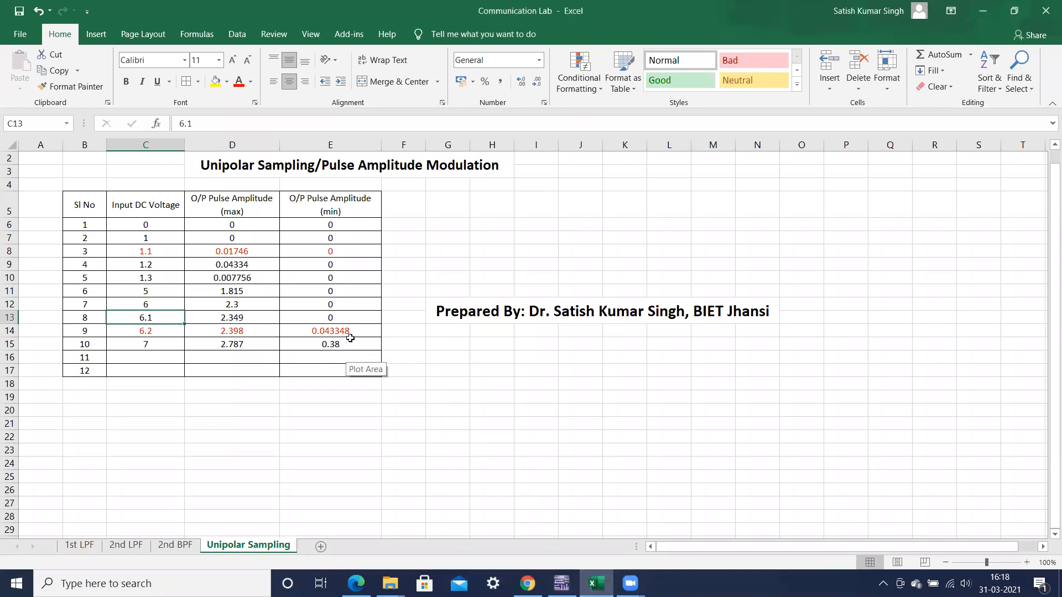
click(337, 329)
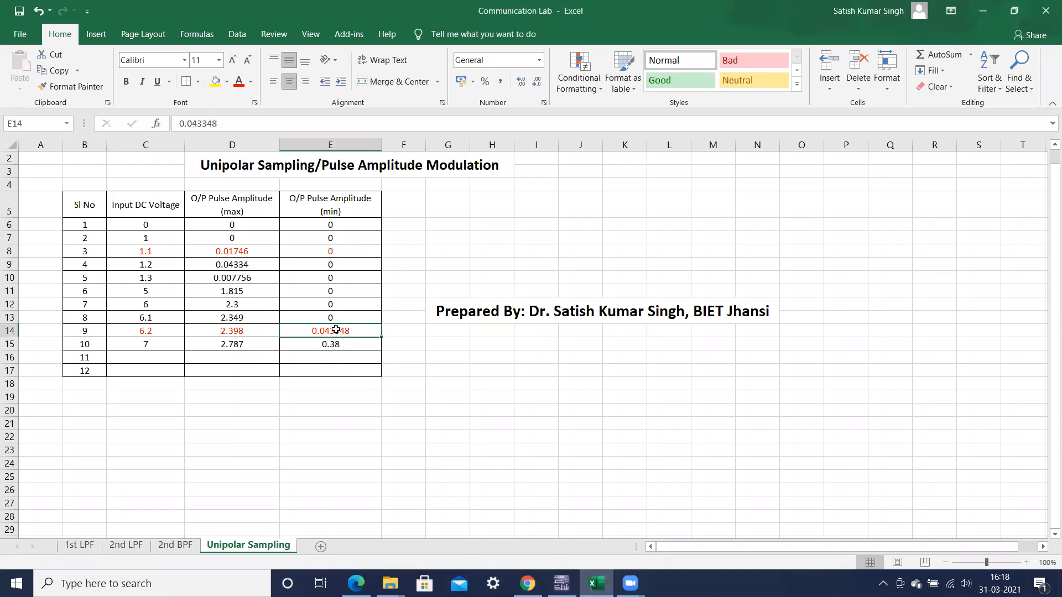
click(250, 330)
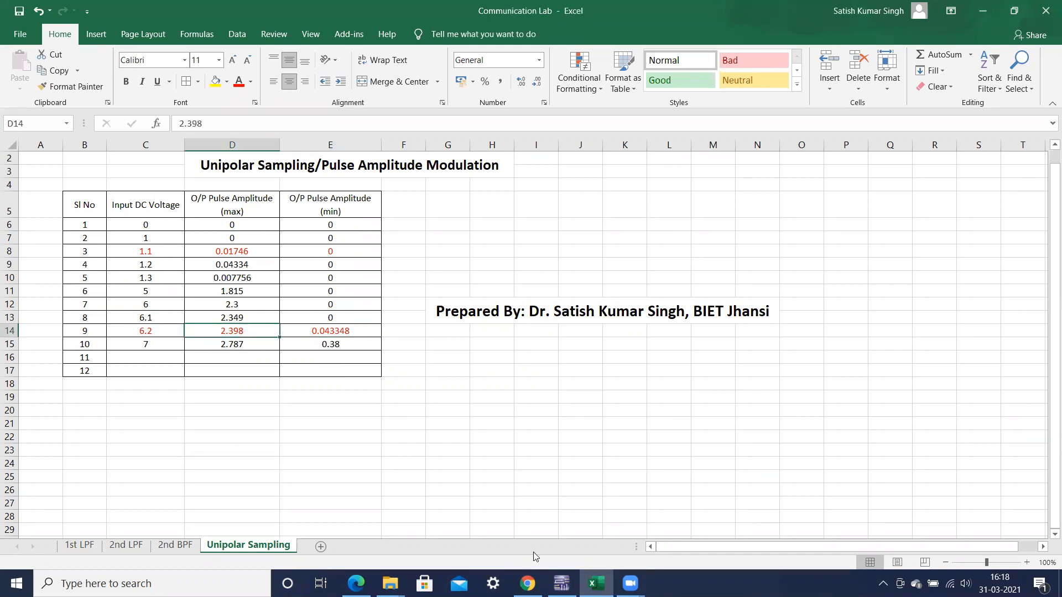
Switch to Multisim, stop the paused simulation, and rerun it with DC source V2 set to 7 V
click(561, 583)
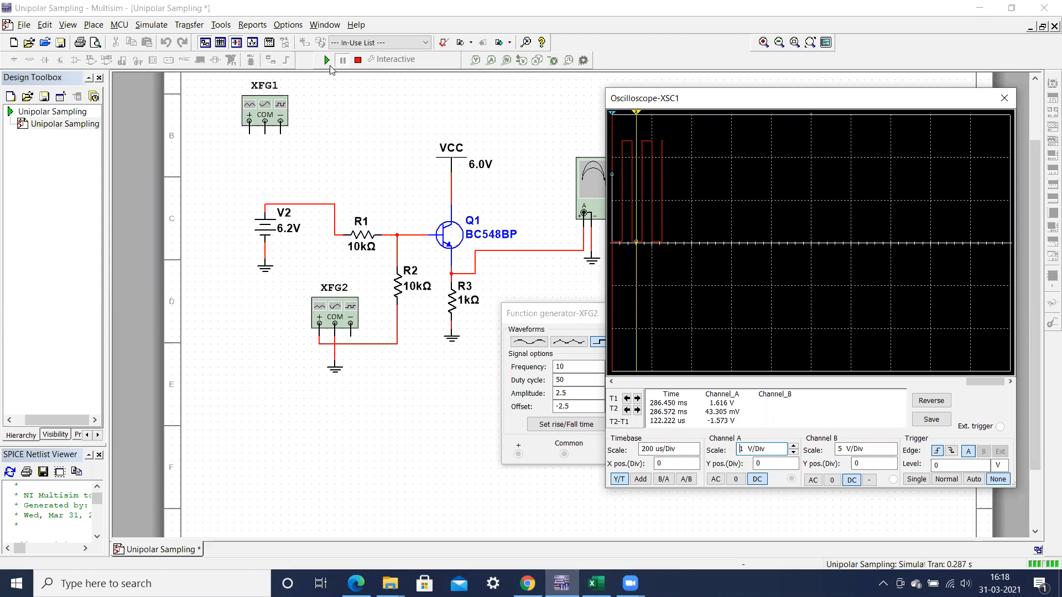
click(358, 60)
double_click(277, 228)
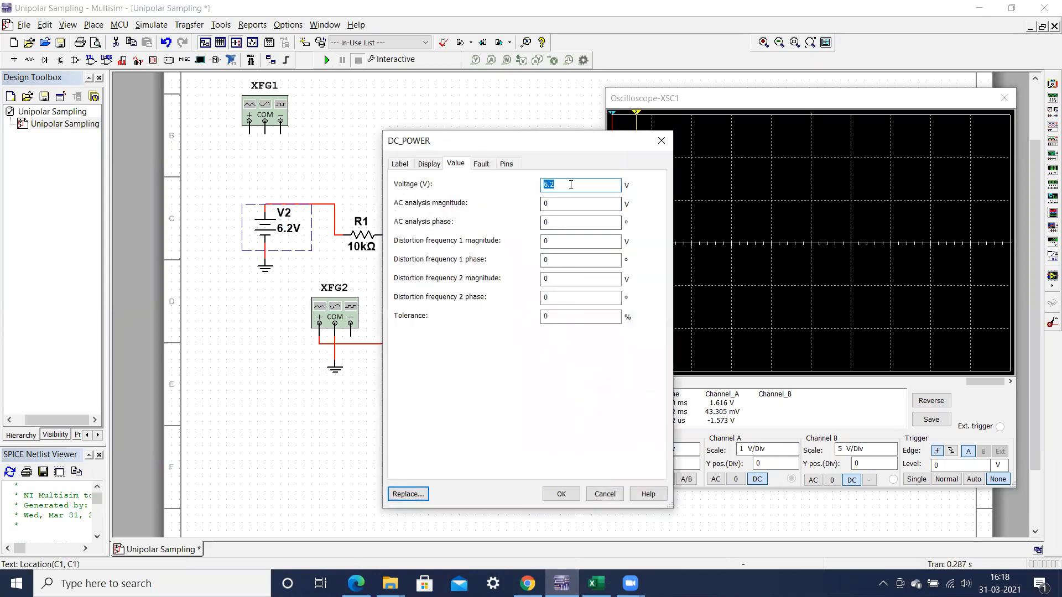
text(7)
click(561, 493)
click(326, 59)
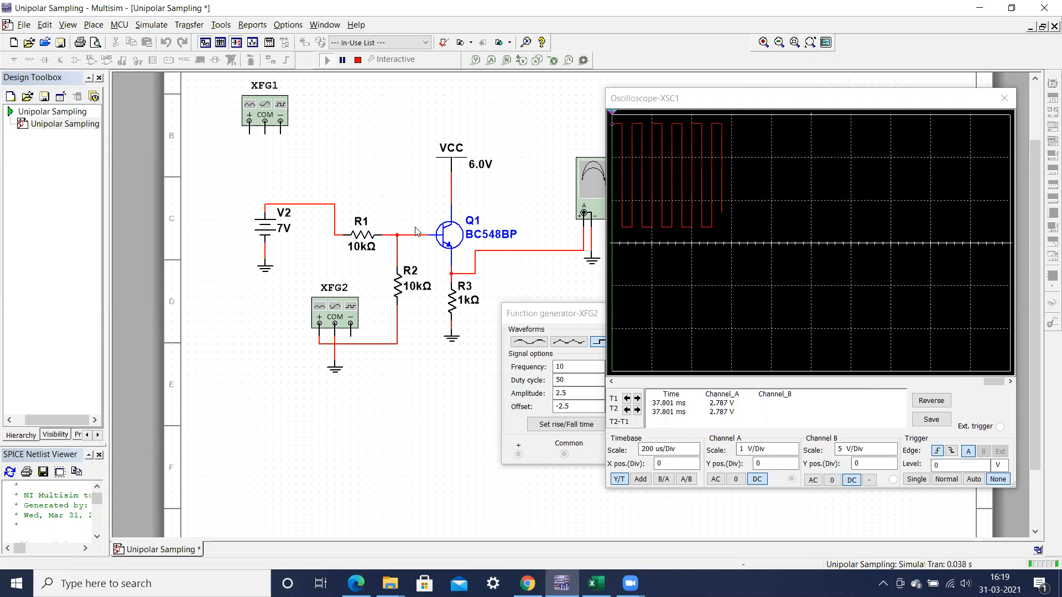
Stop the 7 V simulation and switch to the Excel observation table to compare the pulse amplitudes
click(358, 59)
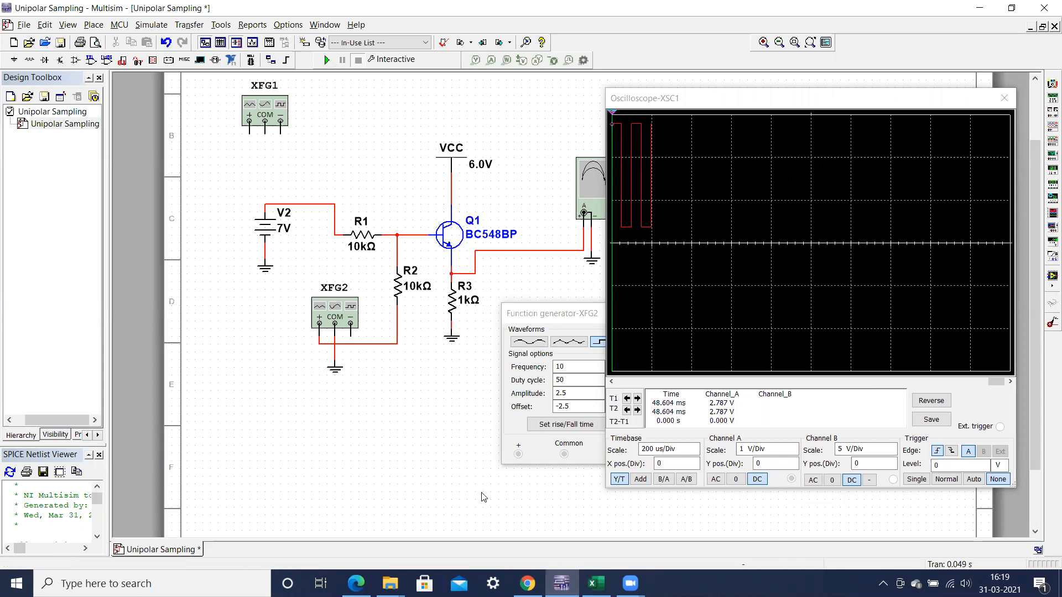
click(595, 584)
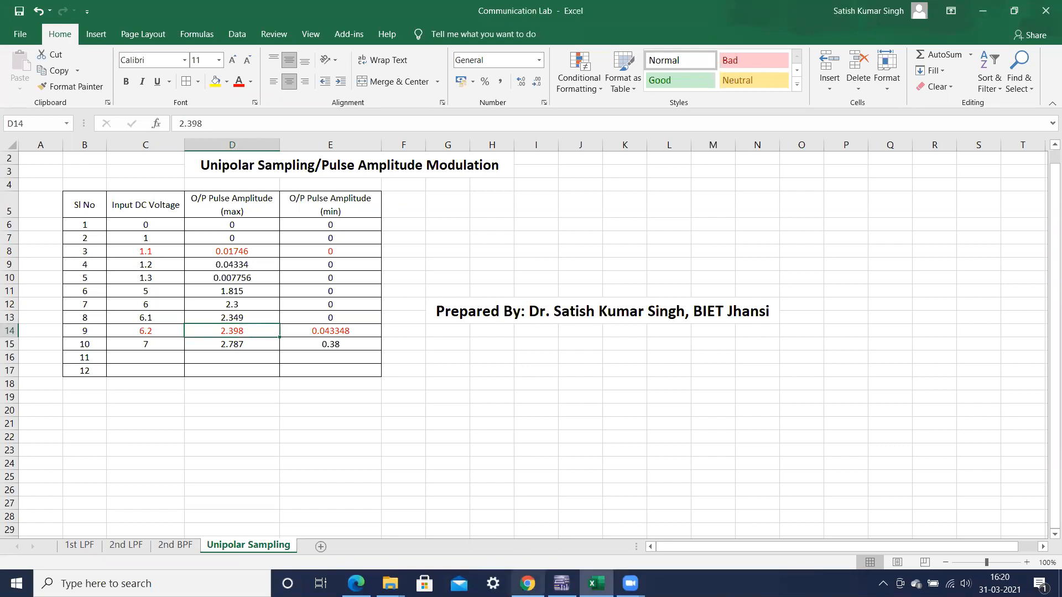
Switch to Multisim, set DC source V2 back to 6.2 V, and run the simulation
click(562, 583)
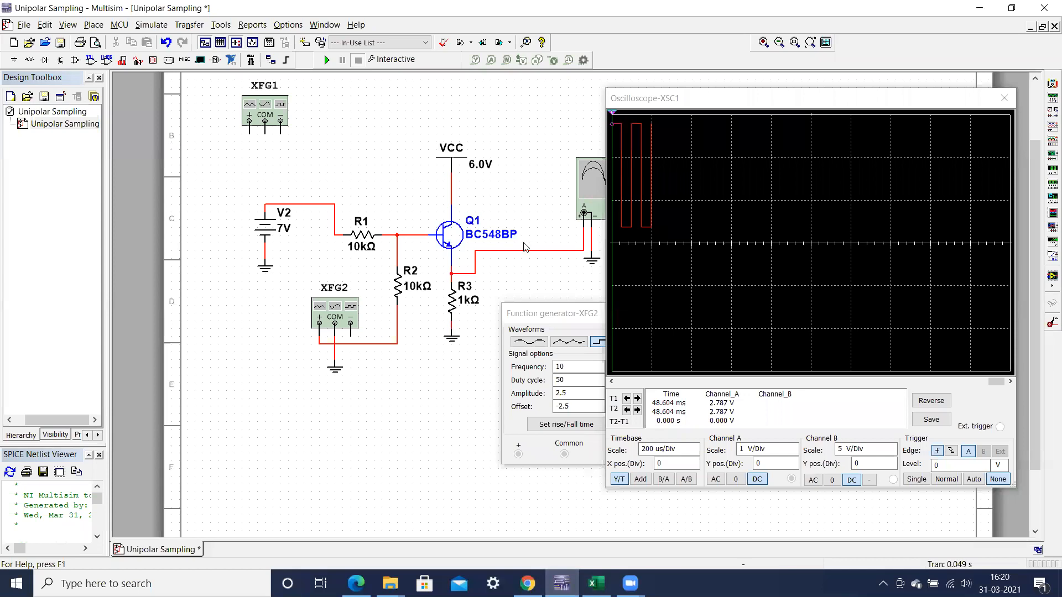
double_click(271, 229)
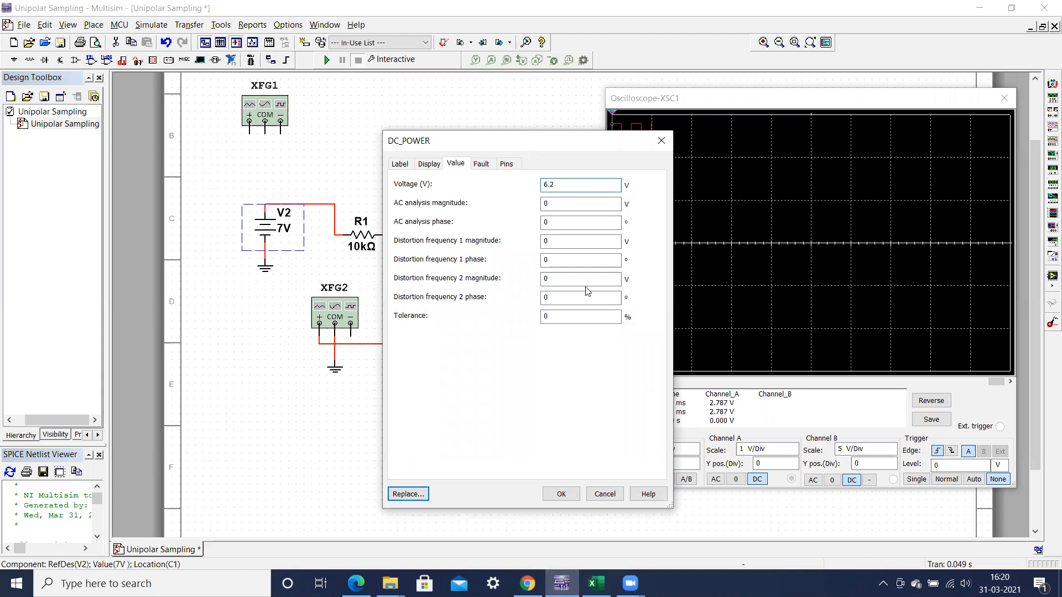
click(560, 494)
click(326, 60)
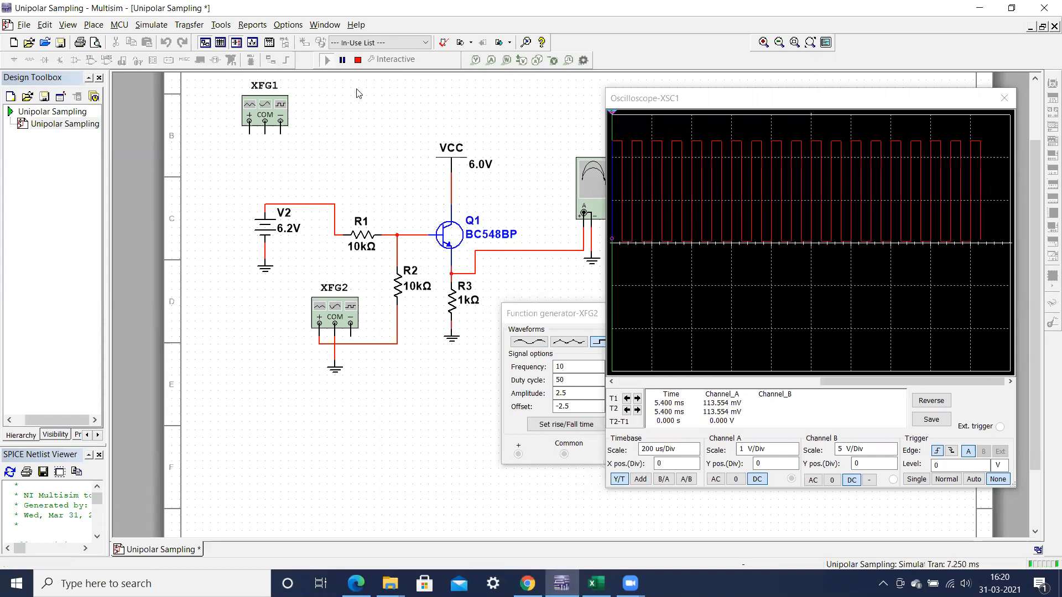
Pause the simulation, place cursor T2 on a pulse maximum about 219 µs after T1, stop the run, and compare with the 6.2 V row in Excel
click(343, 60)
drag(612, 113, 656, 113)
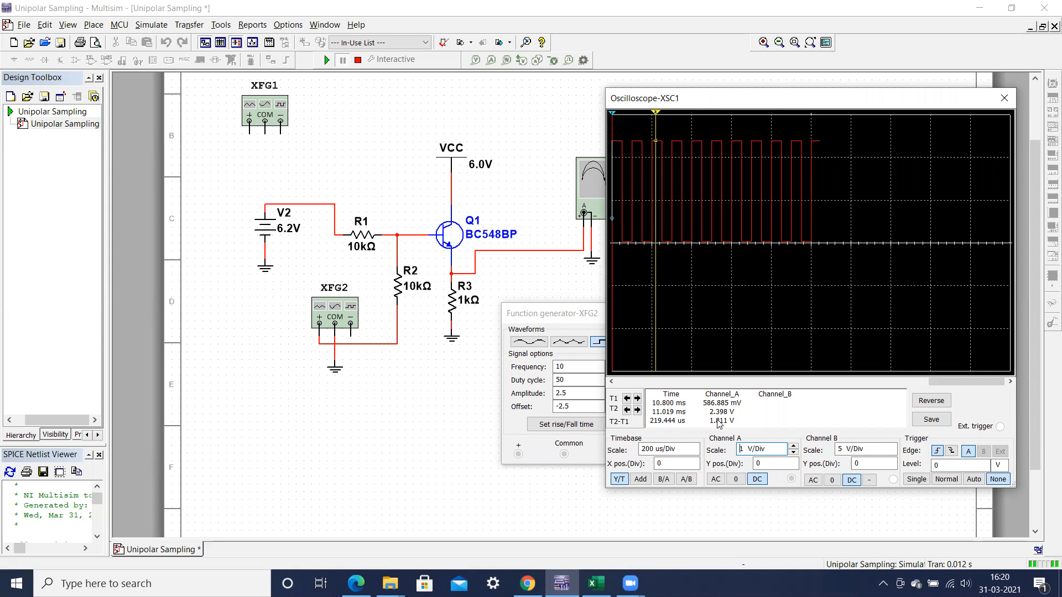
click(359, 61)
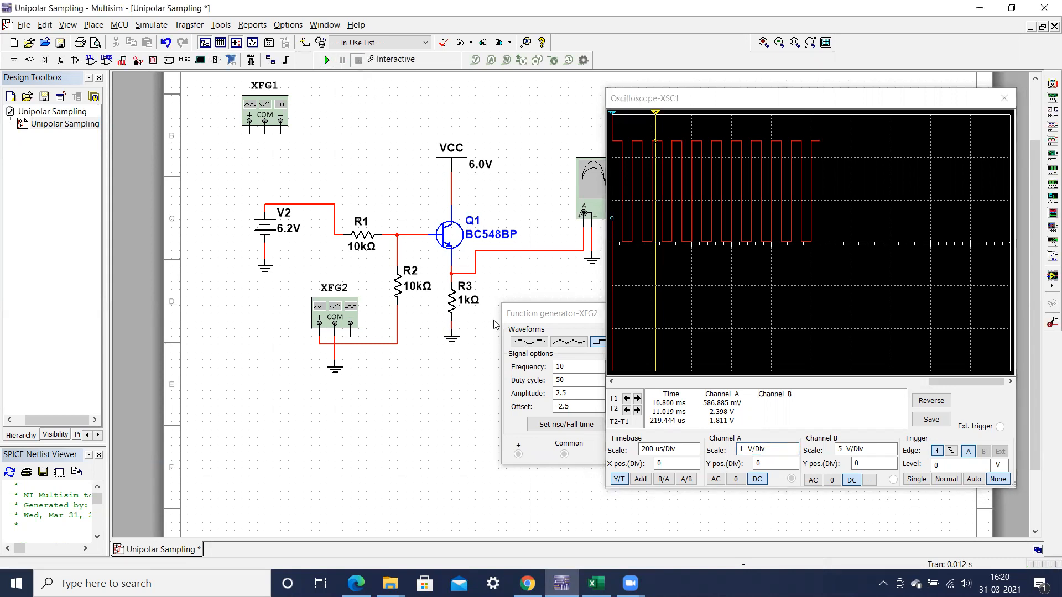
click(595, 583)
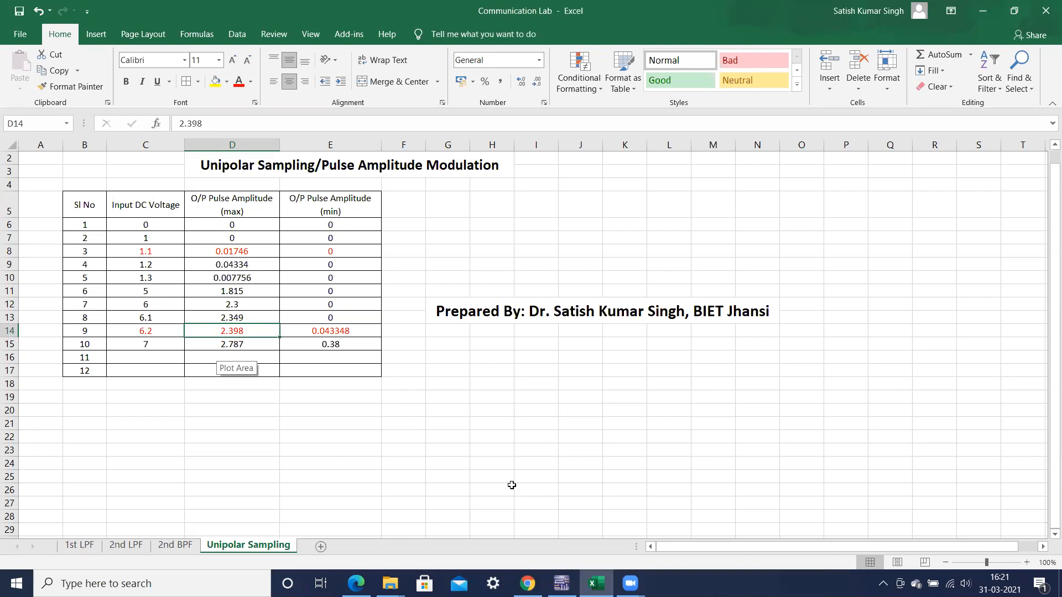
Return to Multisim and move DC source V2 out of the circuit by cutting it and pasting it in the empty area below XFG2
click(561, 584)
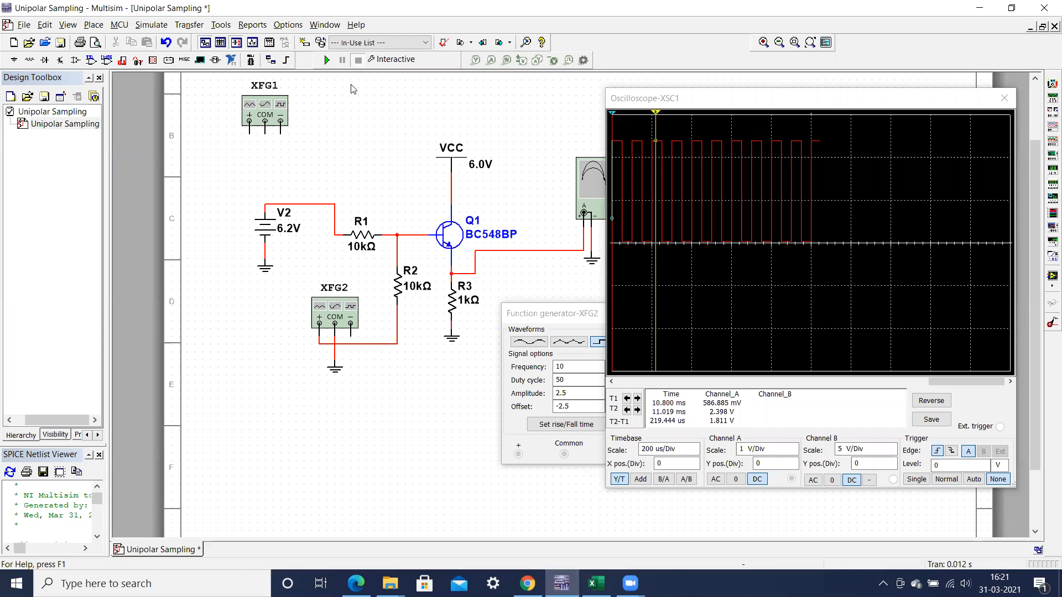
click(270, 236)
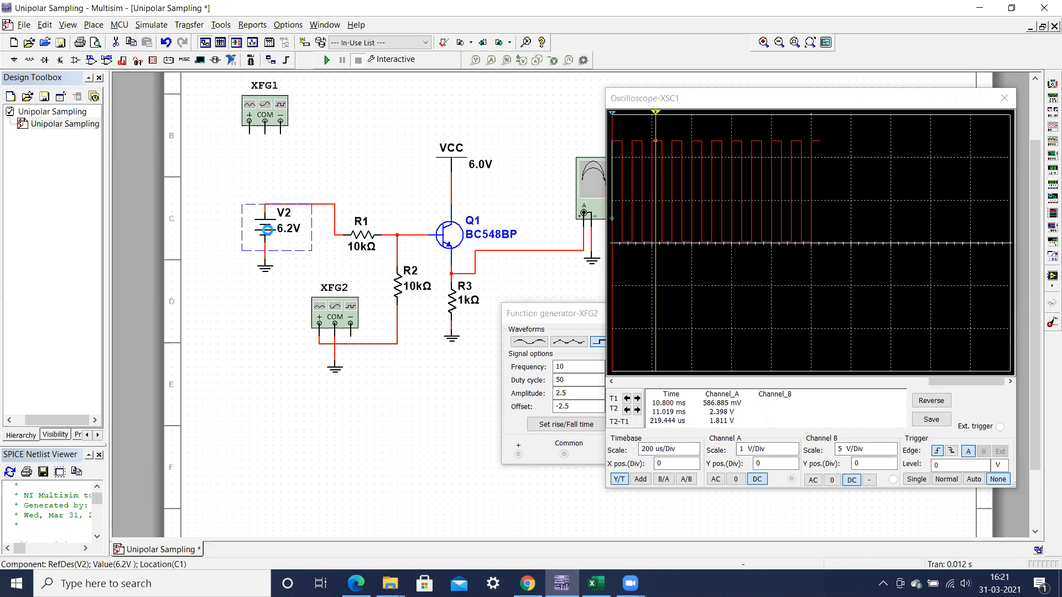
key(ctrl+x)
key(ctrl+v)
click(254, 454)
Move function generator XFG1 above the free ground, wiring its positive terminal to R1 and its COM terminal to that ground
drag(272, 119, 280, 189)
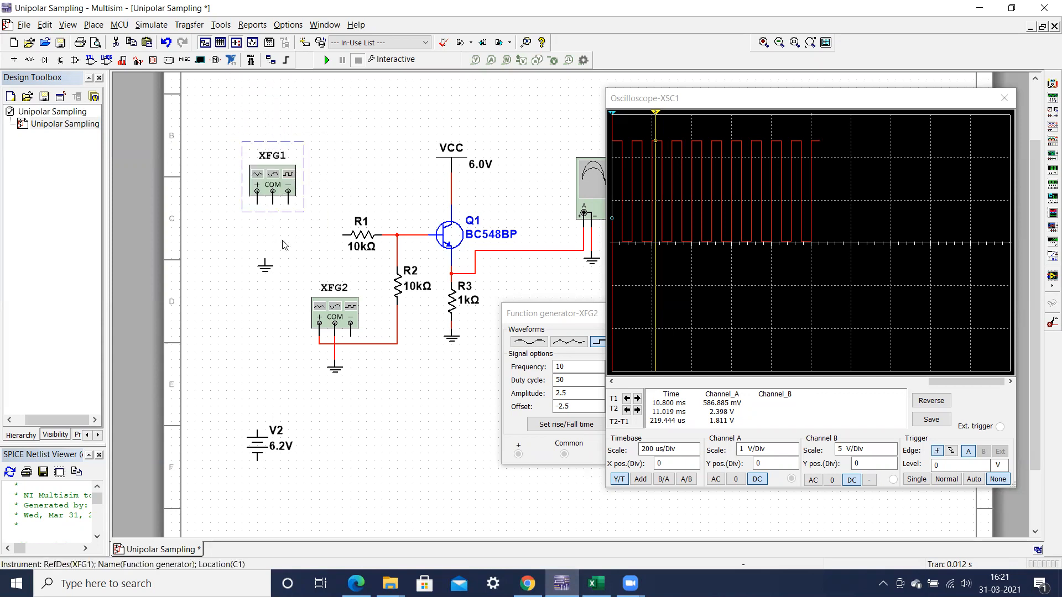
click(250, 237)
click(258, 202)
click(341, 235)
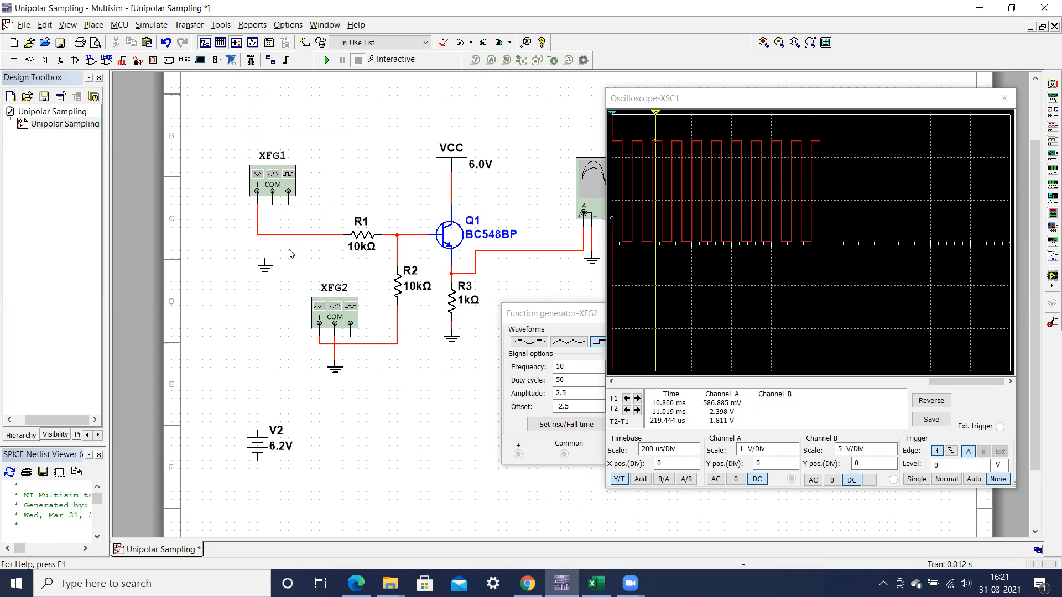
click(265, 259)
click(272, 192)
Close the oscilloscope display and set function generator XFG1's offset to 0 V, keeping the 1 kHz, 2.5 Vp sine wave
click(1004, 98)
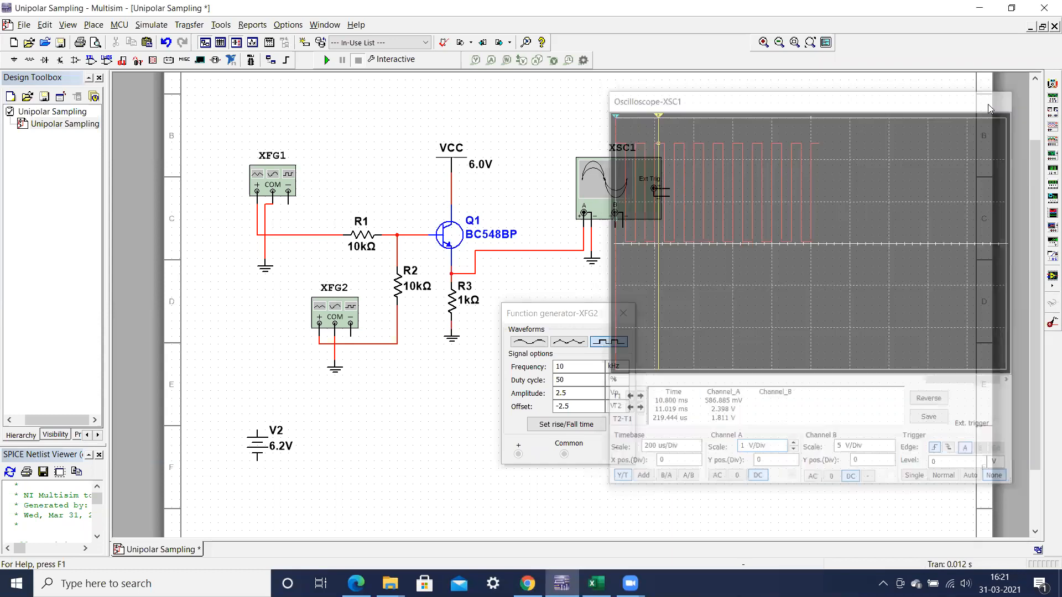
double_click(256, 181)
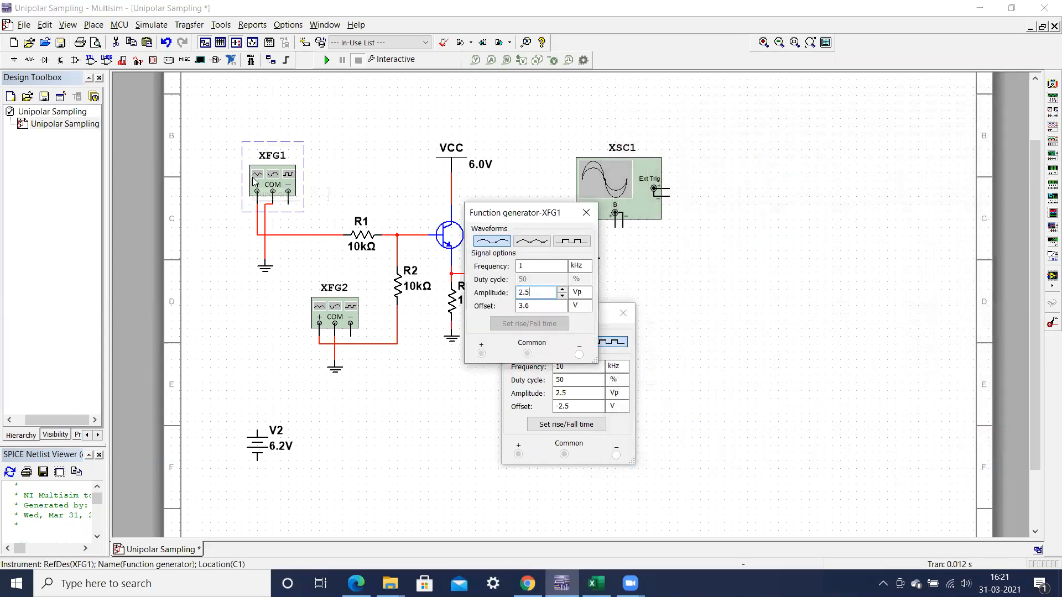
drag(470, 209, 416, 189)
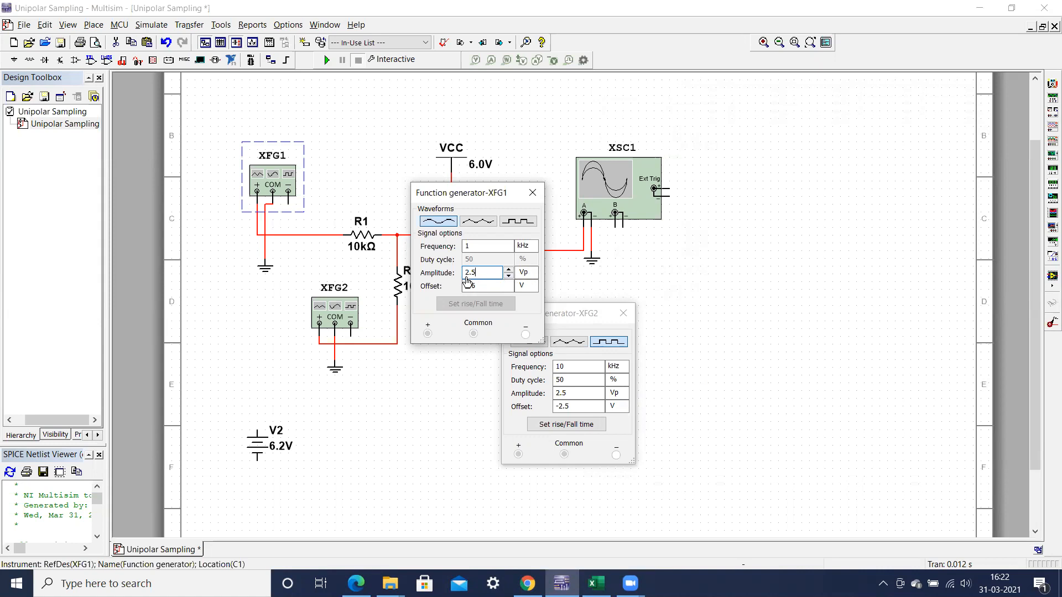
click(495, 291)
key(BackSpace)
key(BackSpace)
text(0)
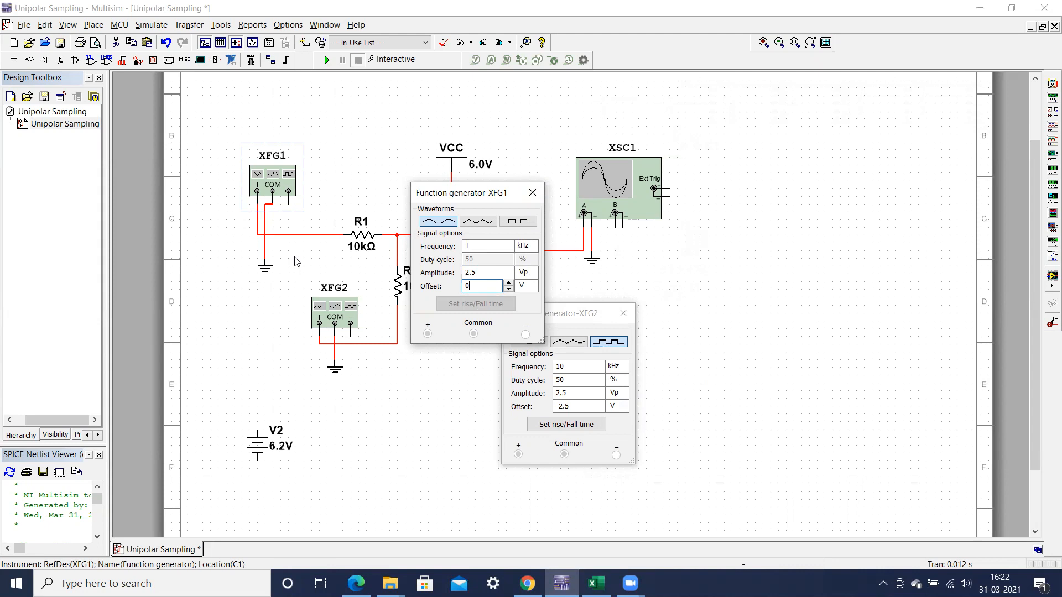
click(532, 192)
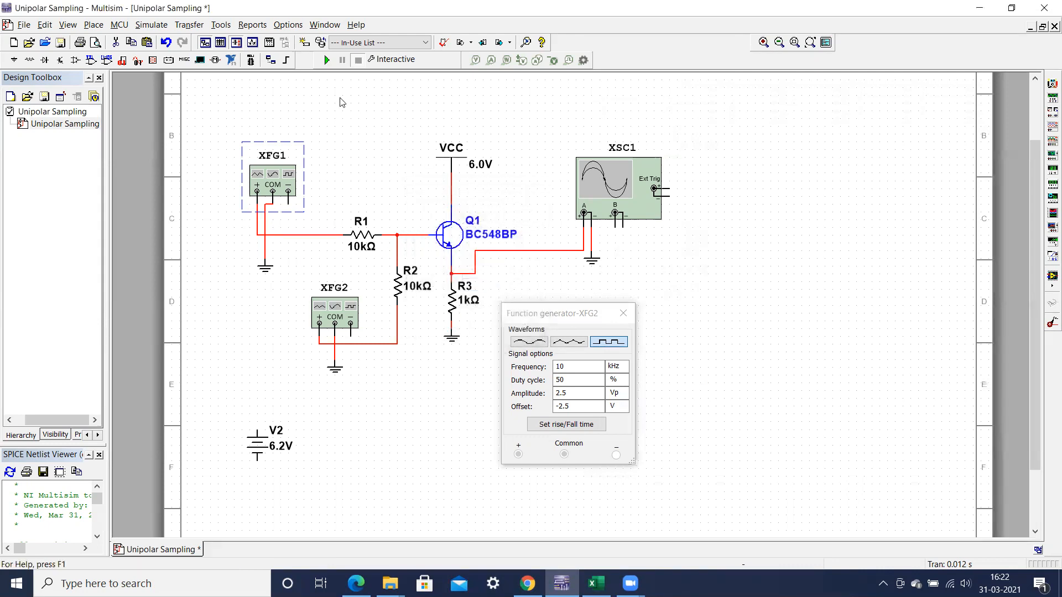
Run the simulation, examine the sampled output on XSC1 against the Excel table, then stop the run and close the display
click(326, 61)
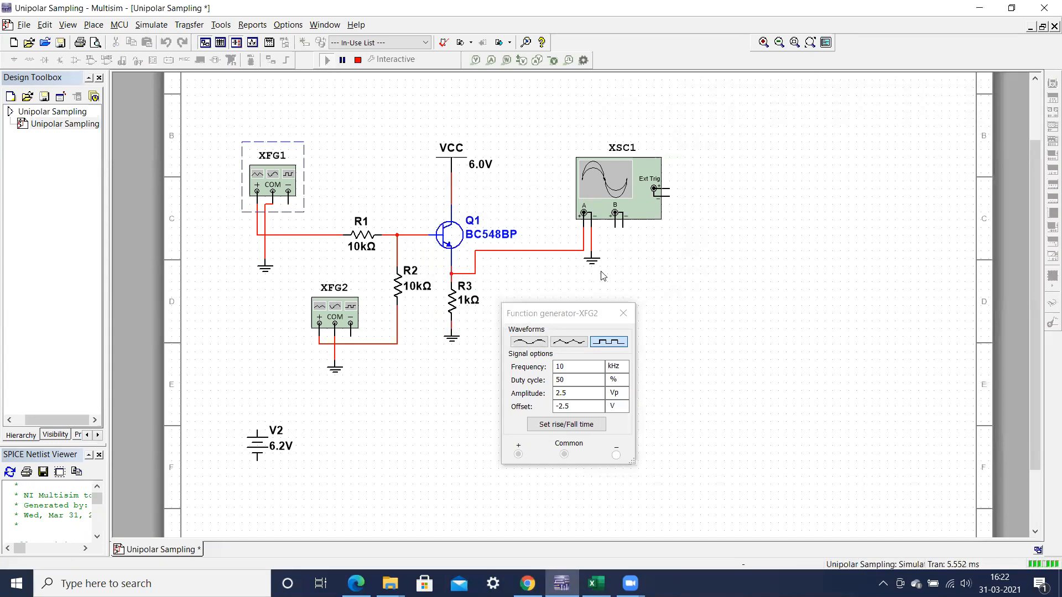
double_click(607, 190)
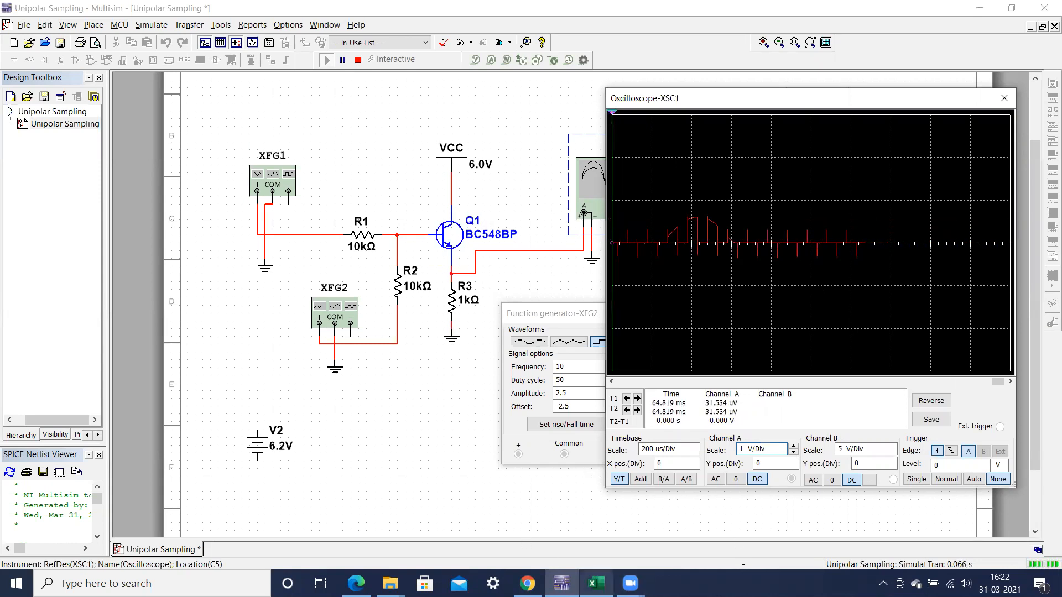
click(596, 584)
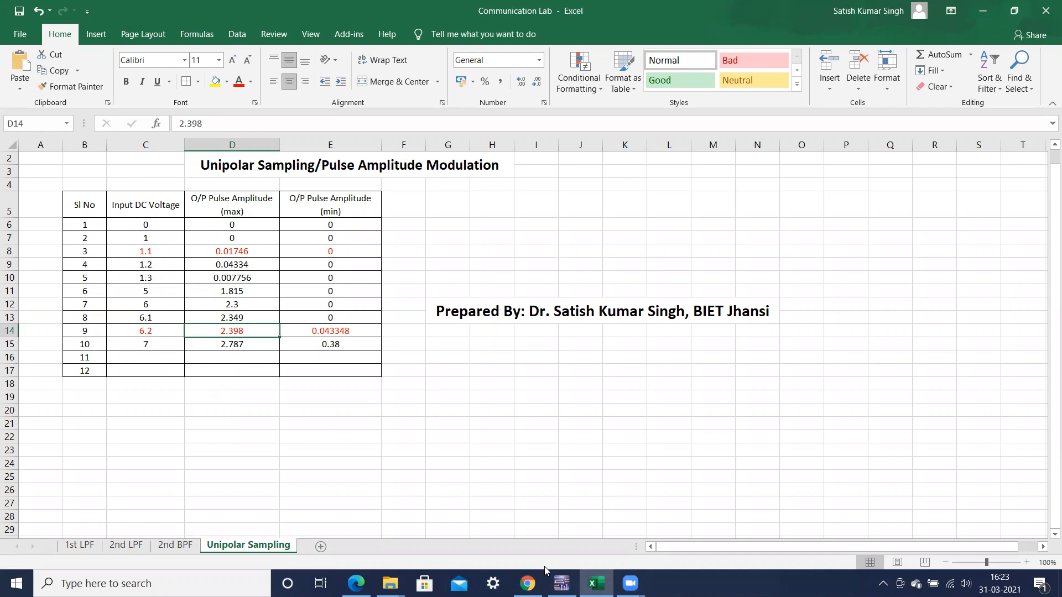
click(596, 583)
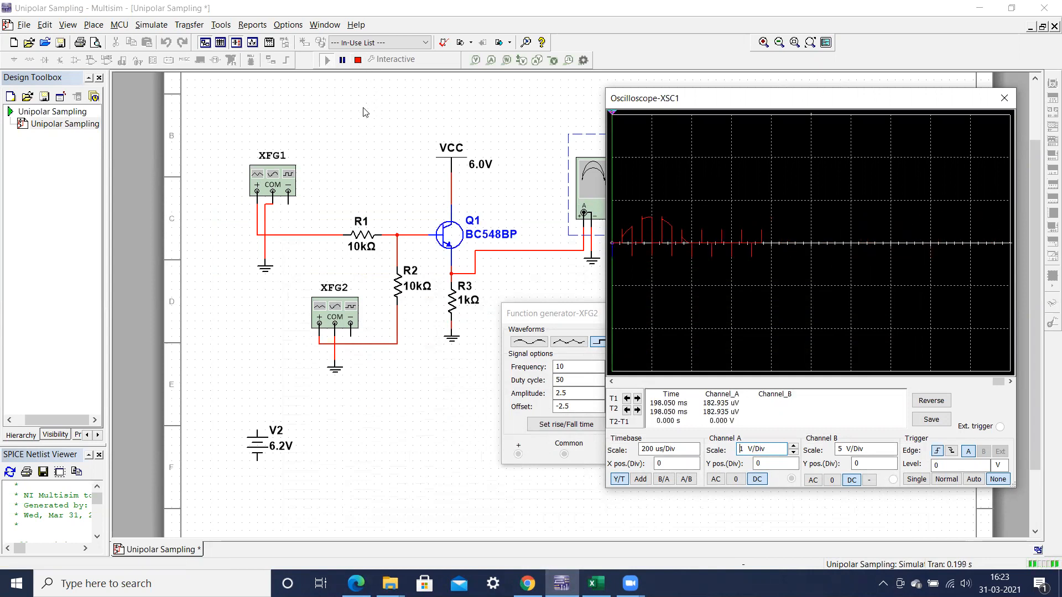
click(358, 60)
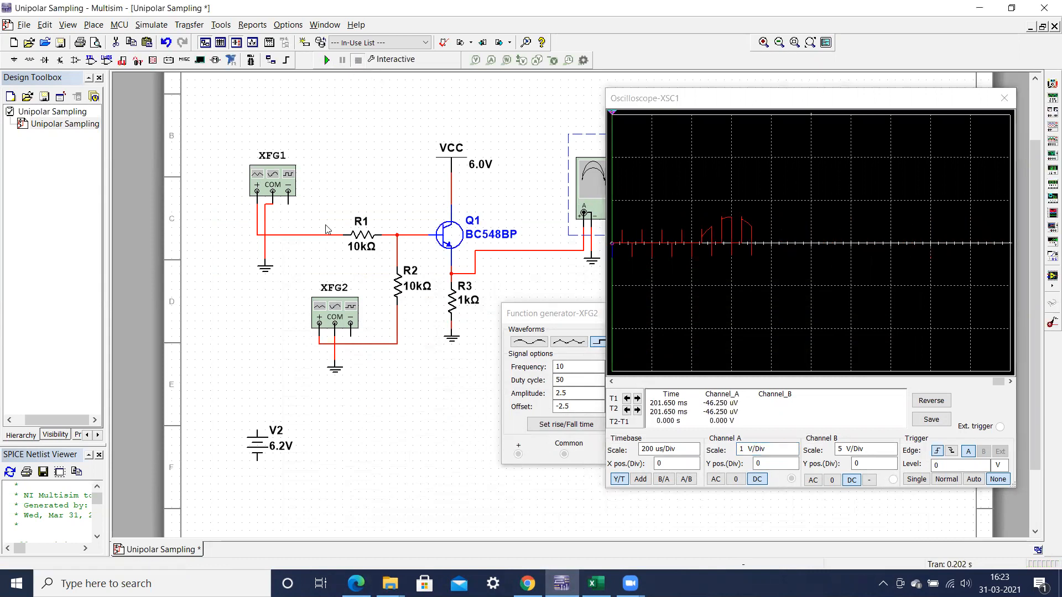
drag(764, 107, 775, 101)
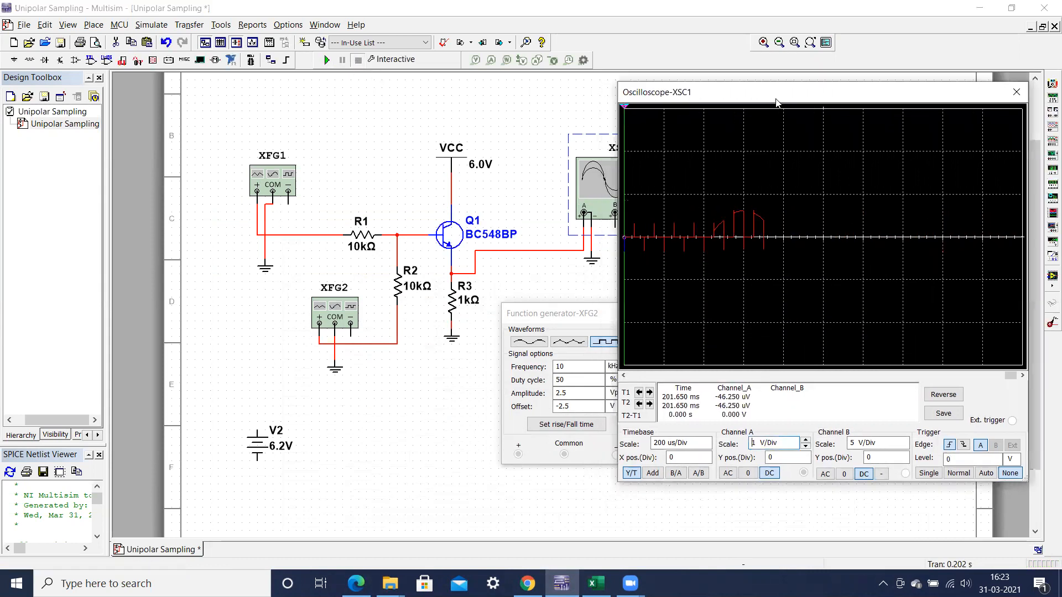
click(1017, 91)
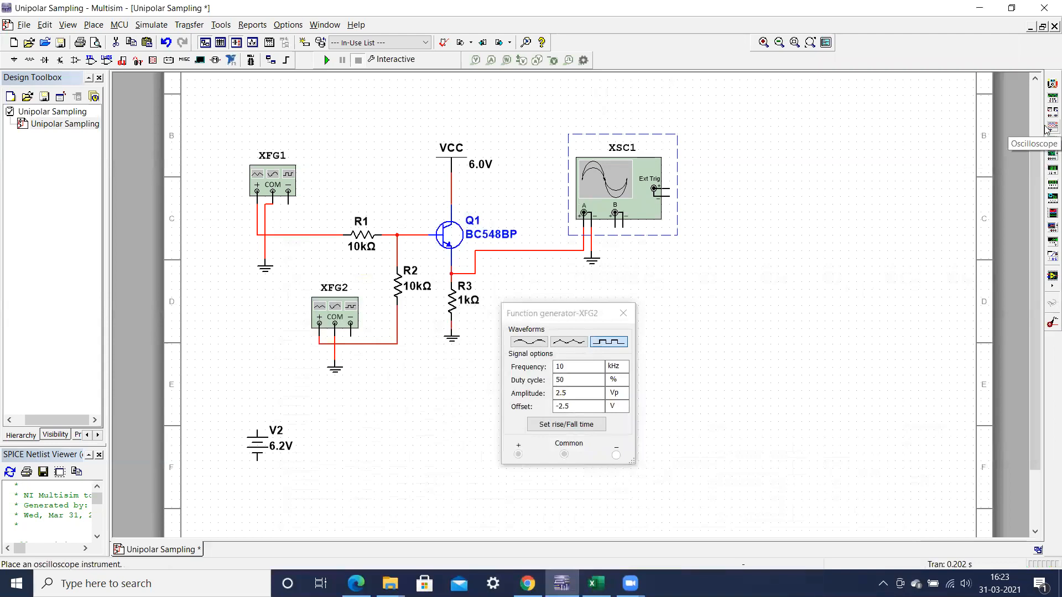
Place a second oscilloscope below R3 and move the XFG2 settings window clear of the circuit
click(1047, 128)
key(Escape)
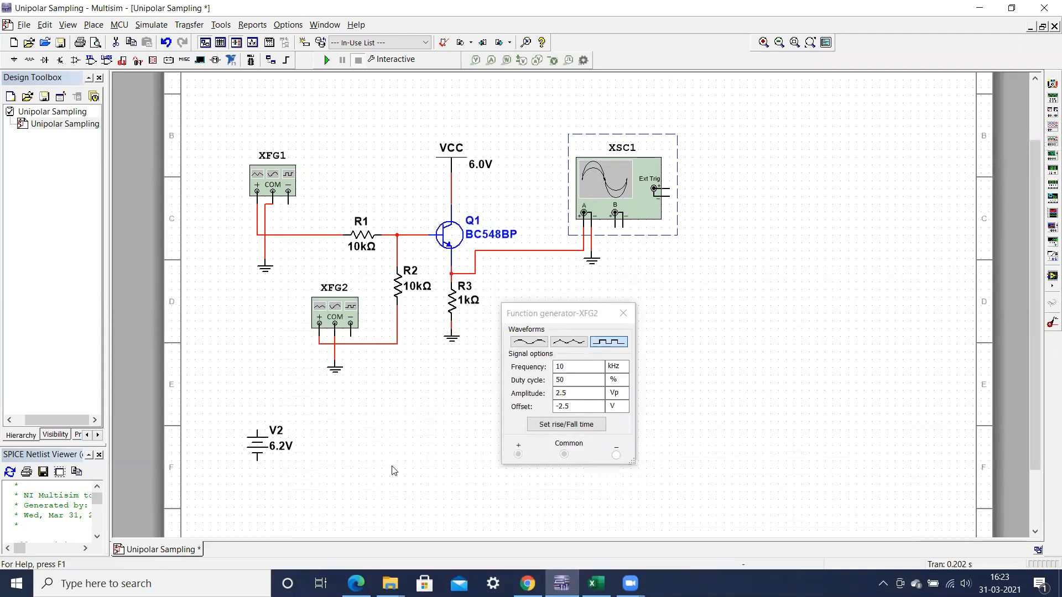
click(491, 397)
click(567, 314)
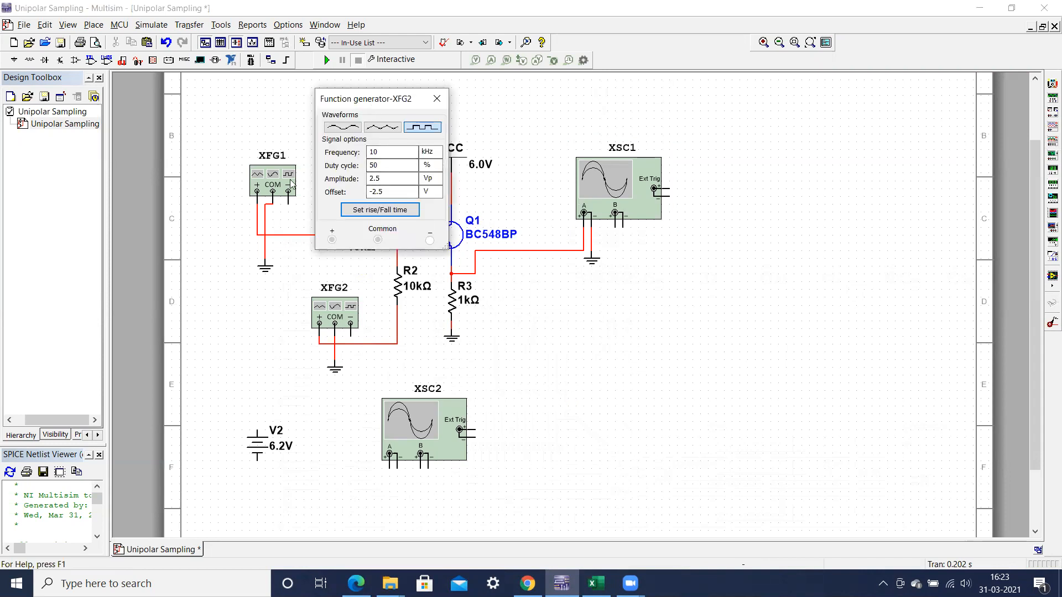
drag(371, 101, 238, 370)
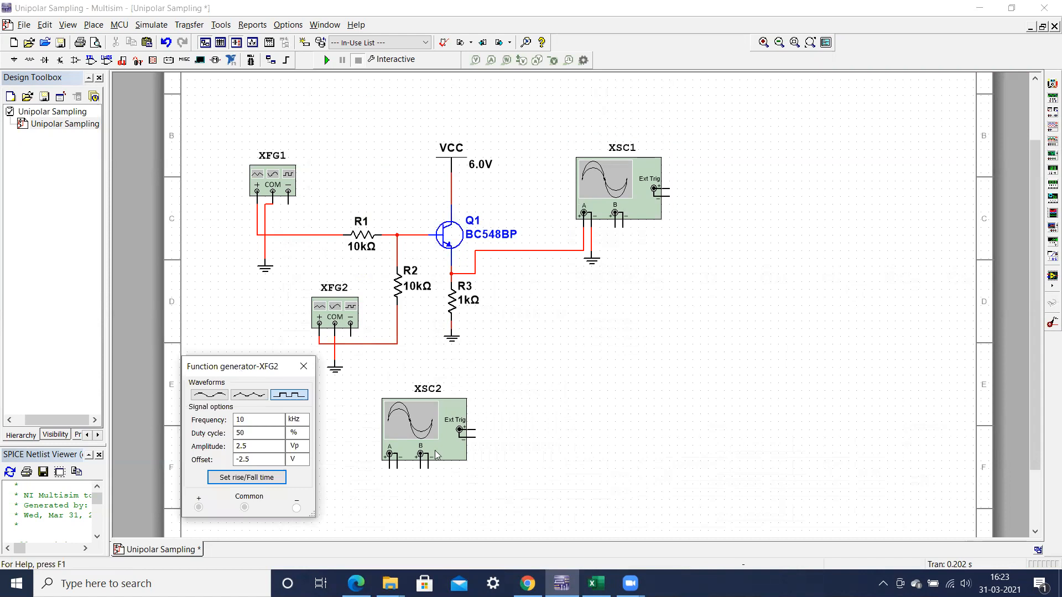
Wire XSC2's channel A positive terminal to XFG1's positive output and attach a copied ground to its negative terminal
click(387, 468)
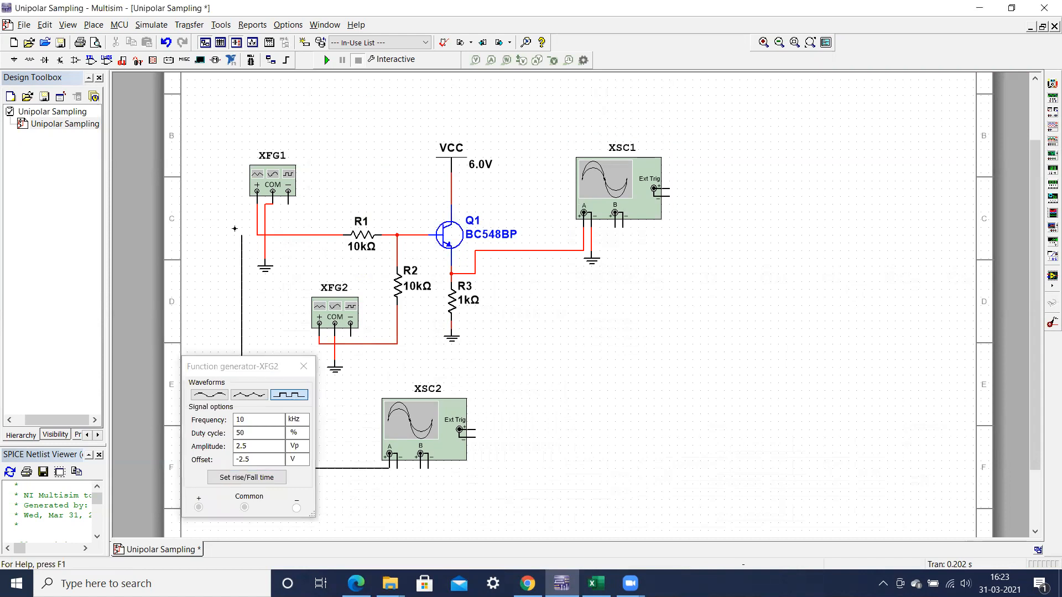
click(258, 219)
click(265, 269)
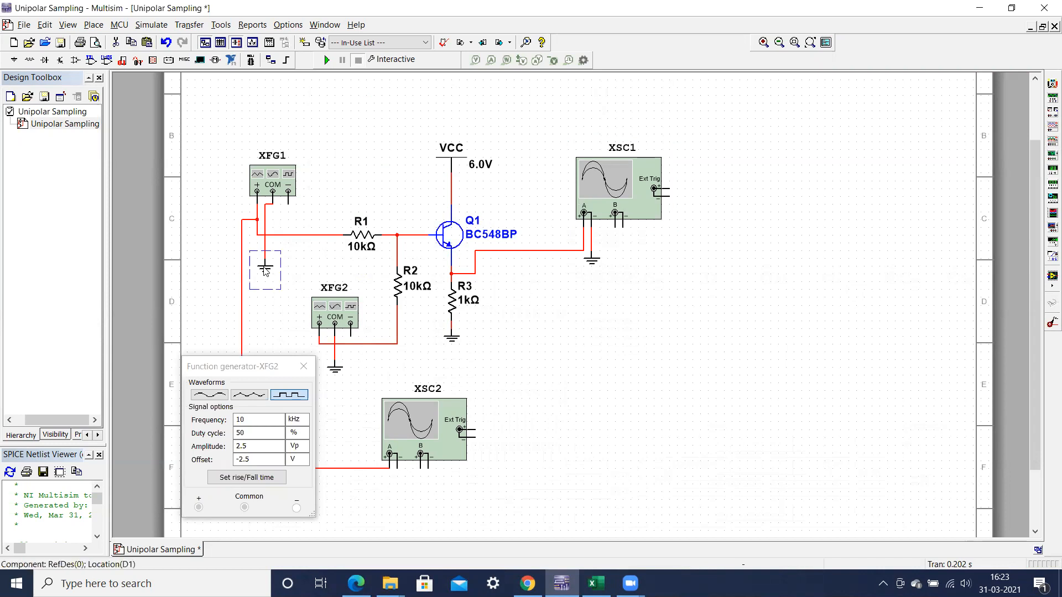
click(406, 516)
scroll(413, 523, down, 1)
scroll(414, 523, down, 3)
key(ctrl+v)
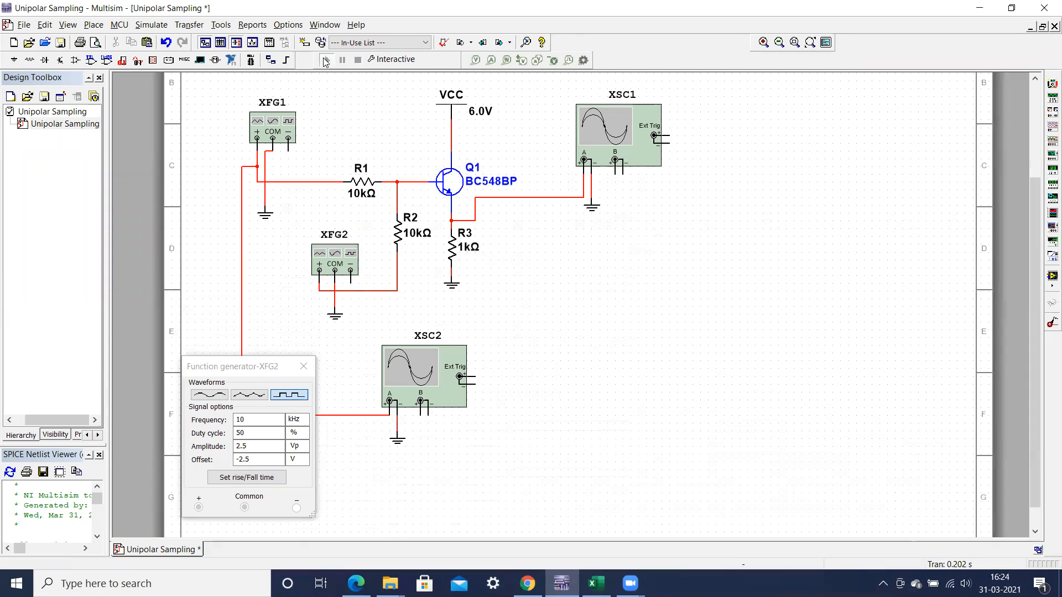
Run the simulation and open XSC2's display, placing it below oscilloscope XSC1 to view the input signal
key(F5)
double_click(422, 373)
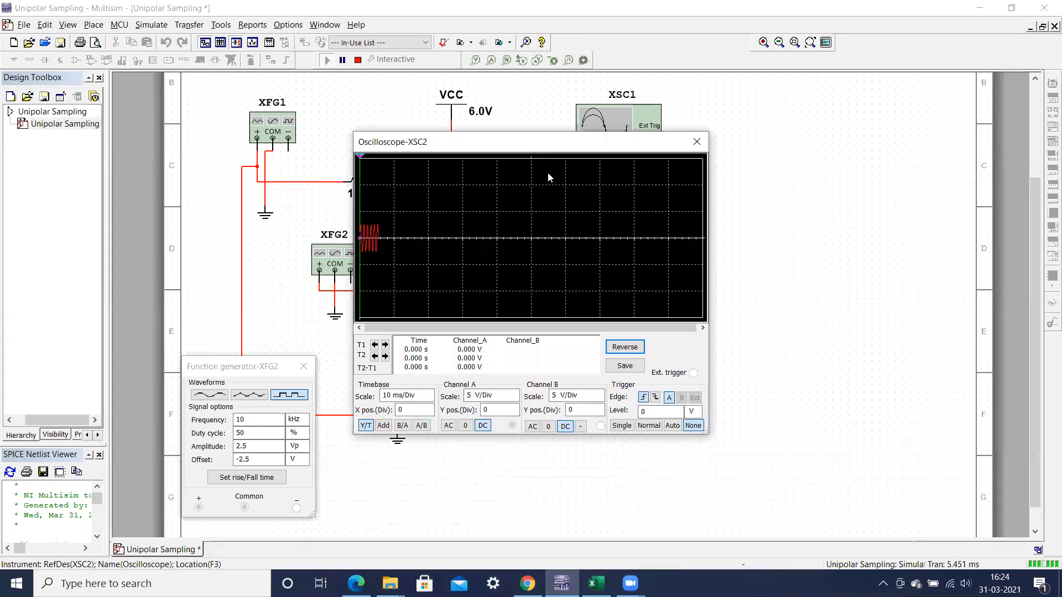
drag(559, 143, 678, 242)
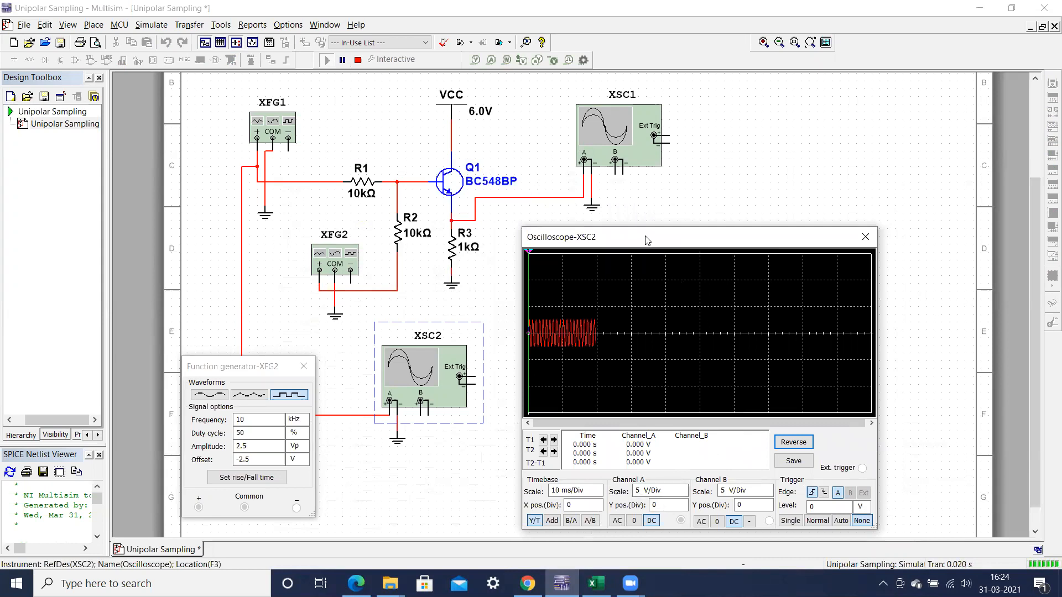
drag(647, 239, 514, 239)
Set XSC2's timebase to 1 ms/Div and its channel A scale to 2 V/Div
click(440, 490)
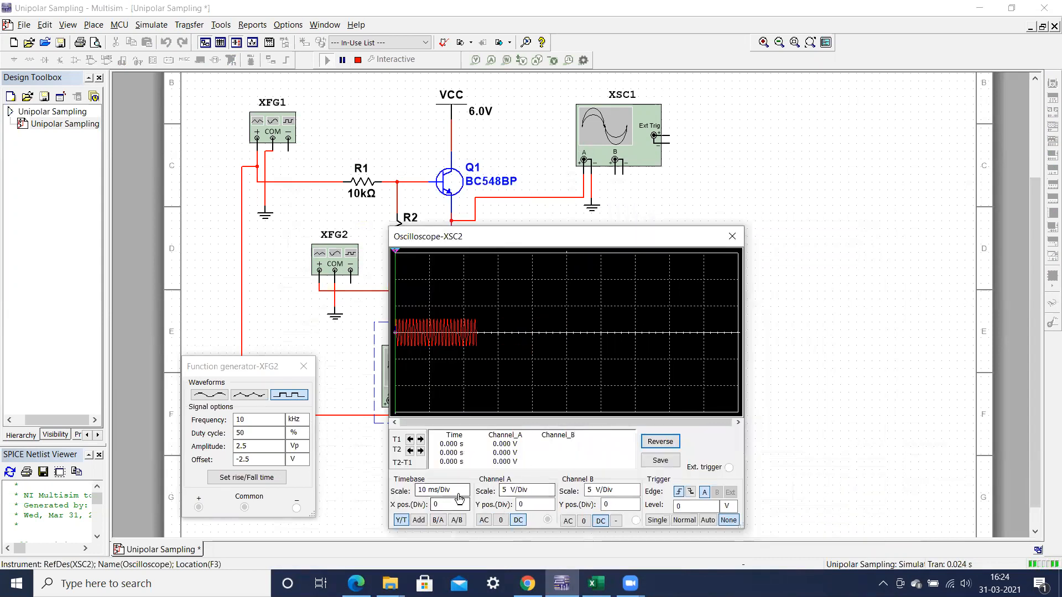
click(464, 494)
click(464, 494)
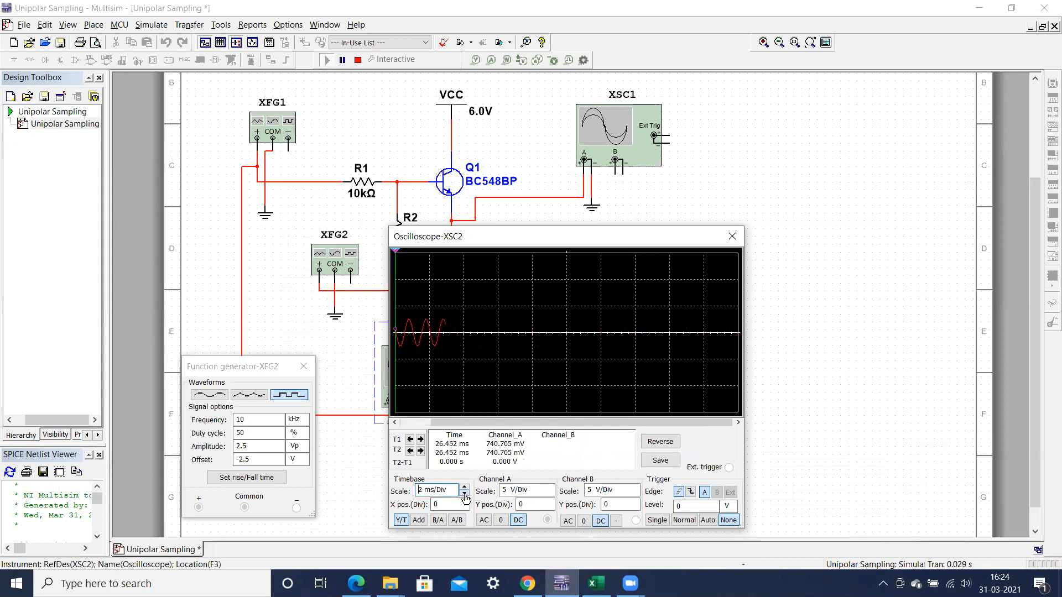
click(550, 495)
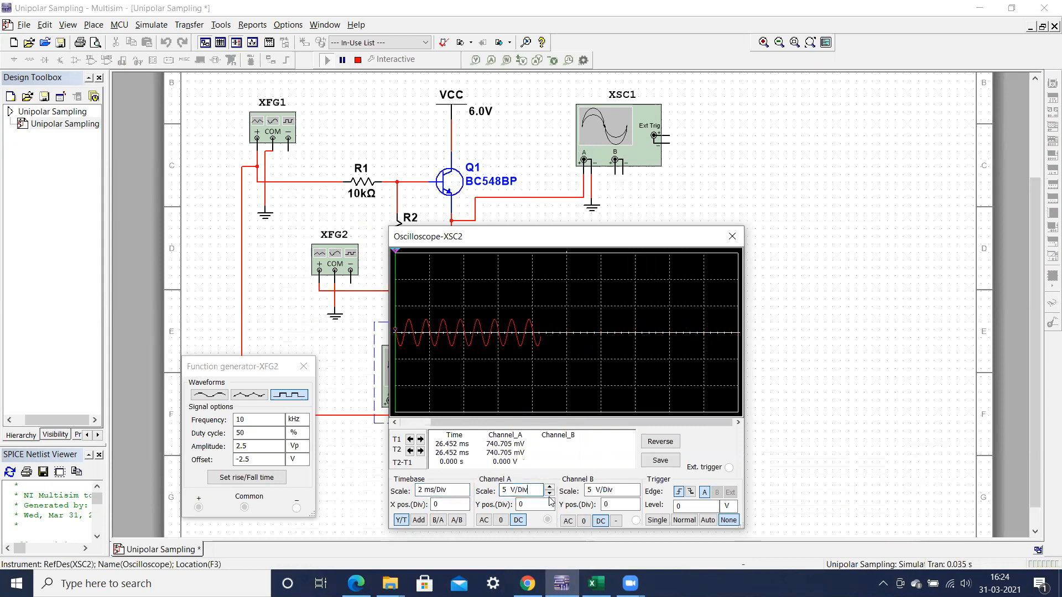
click(550, 497)
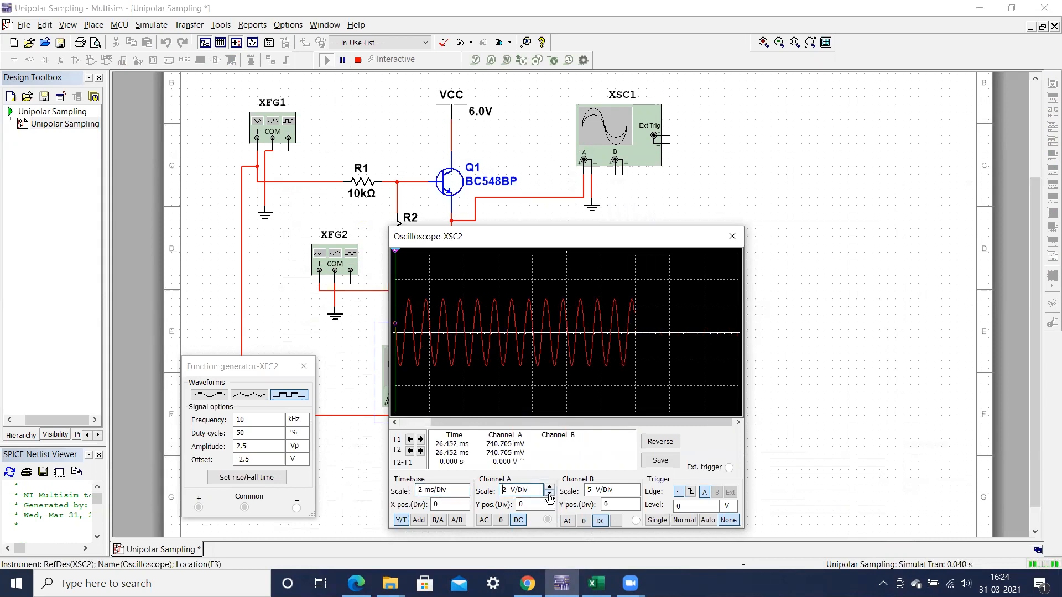
click(465, 495)
click(464, 496)
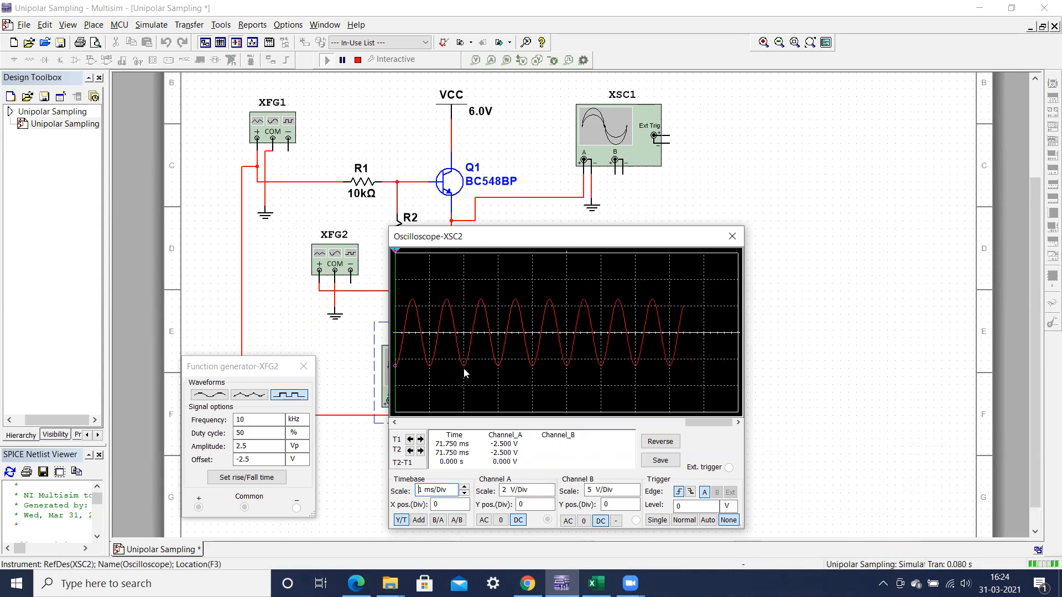
Pause the simulation and place a measurement cursor on a trough of the input sine wave in XSC2
key(F5)
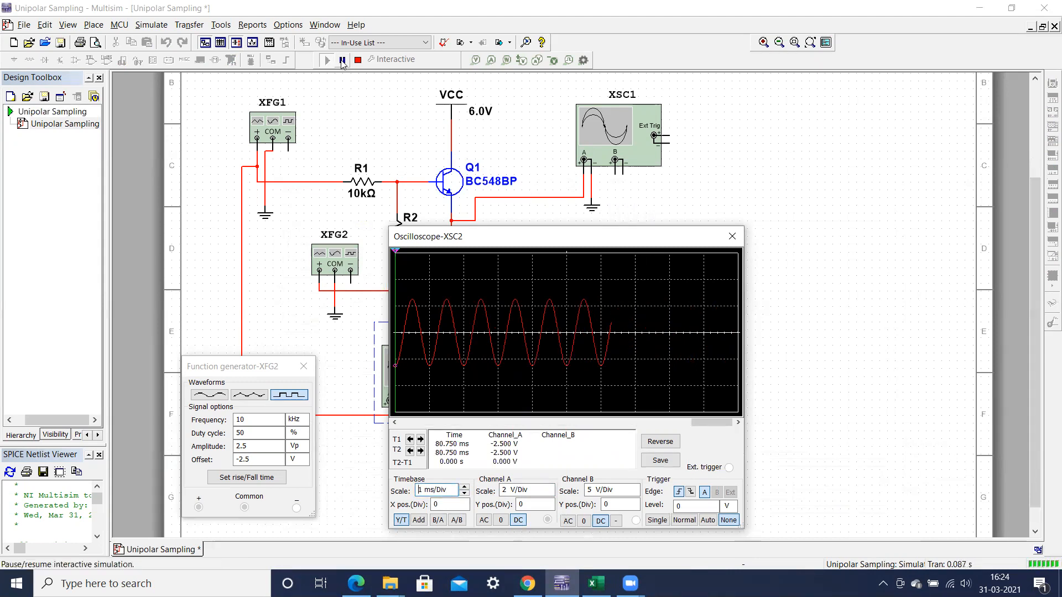
drag(396, 256, 465, 265)
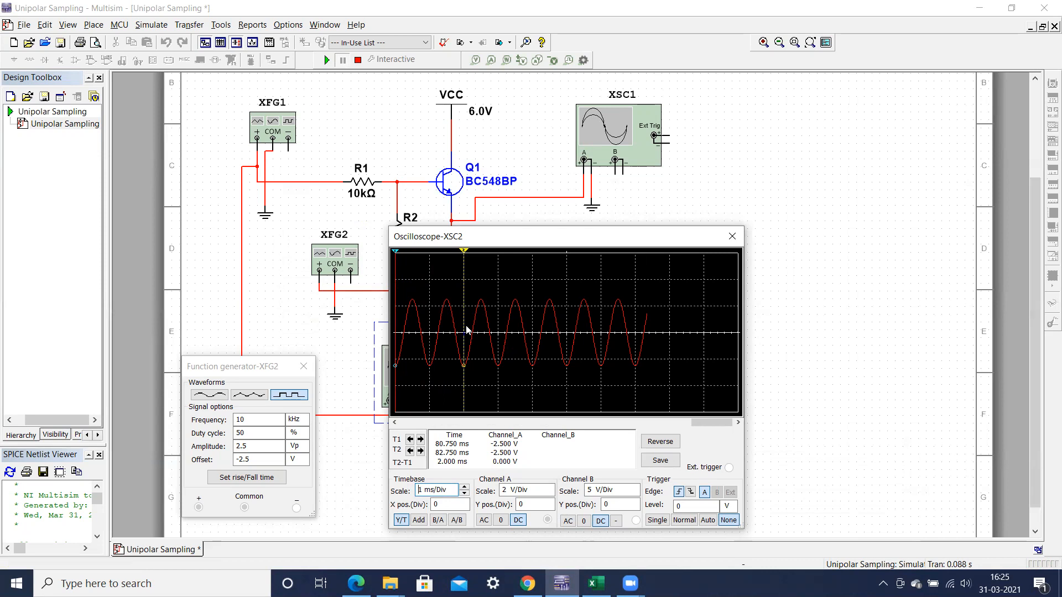
Stop the simulation and set function generator XFG1's offset to 3.6 V
click(358, 60)
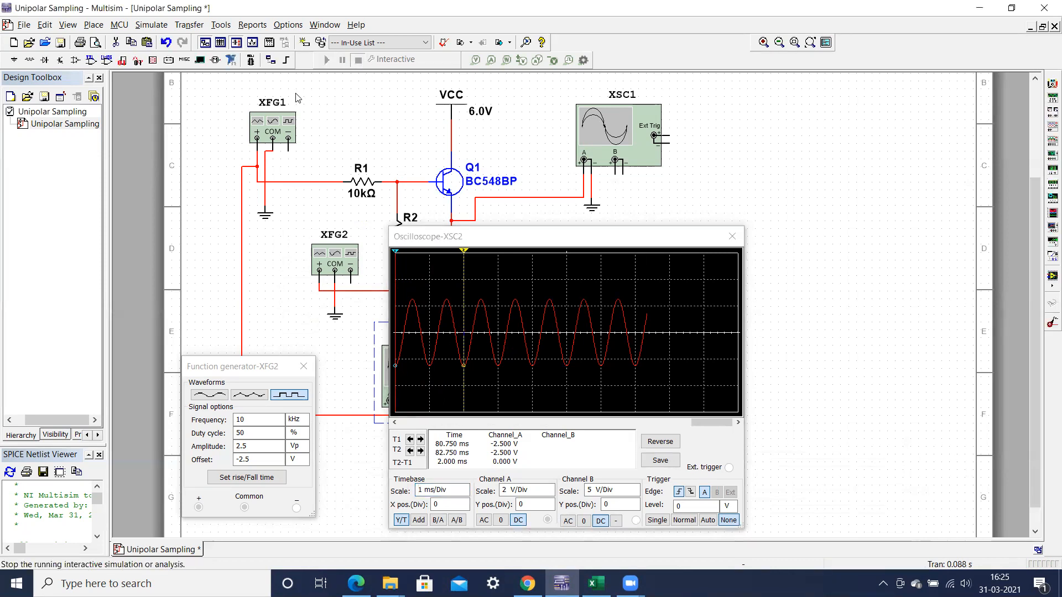
double_click(270, 126)
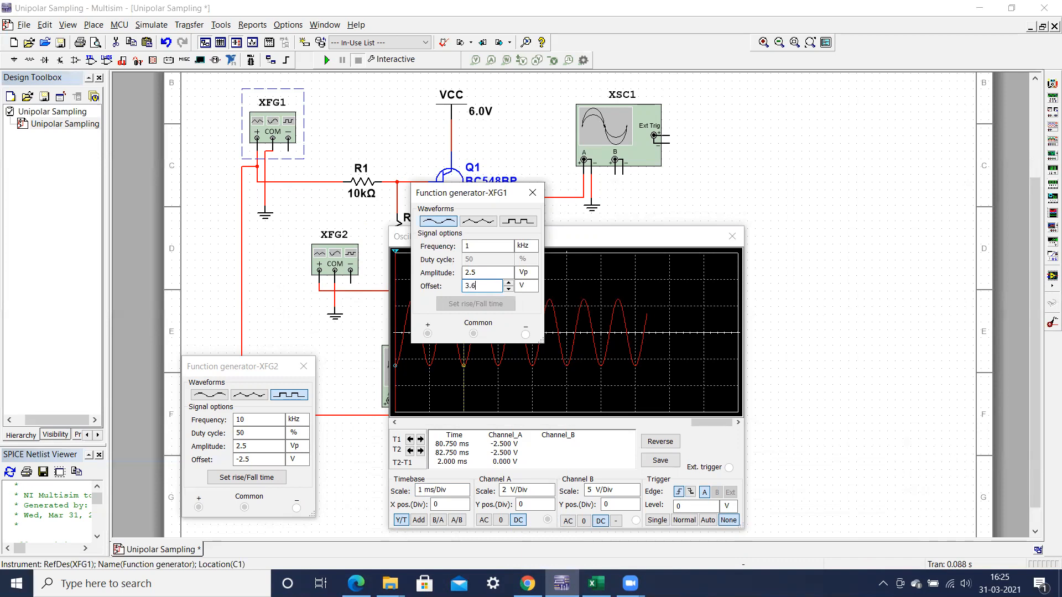
click(532, 193)
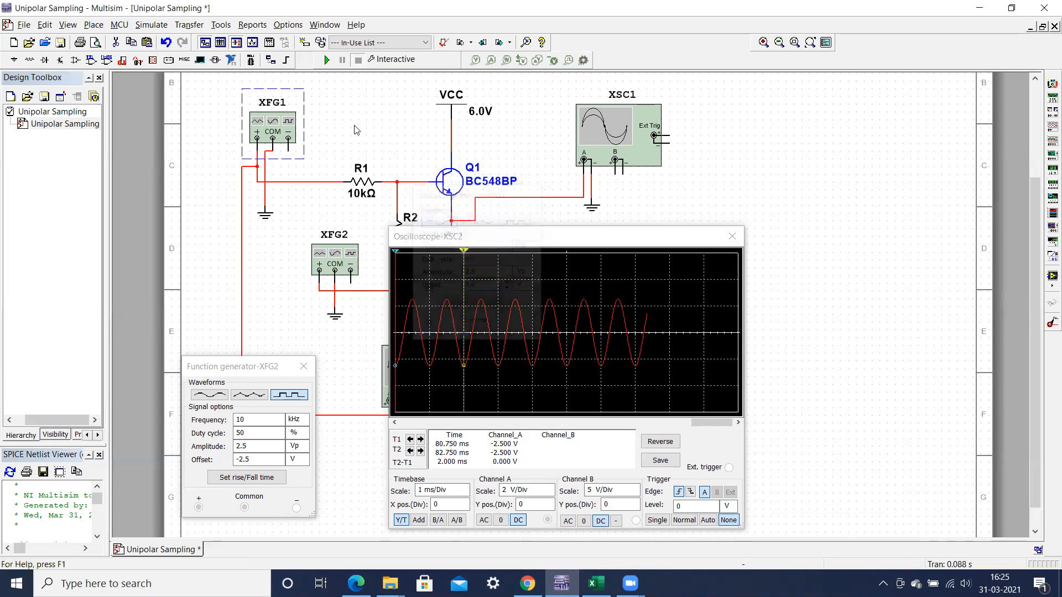
Run the simulation, measure the offset sine wave's minimum with an XSC2 cursor, and close XSC2's display
click(327, 60)
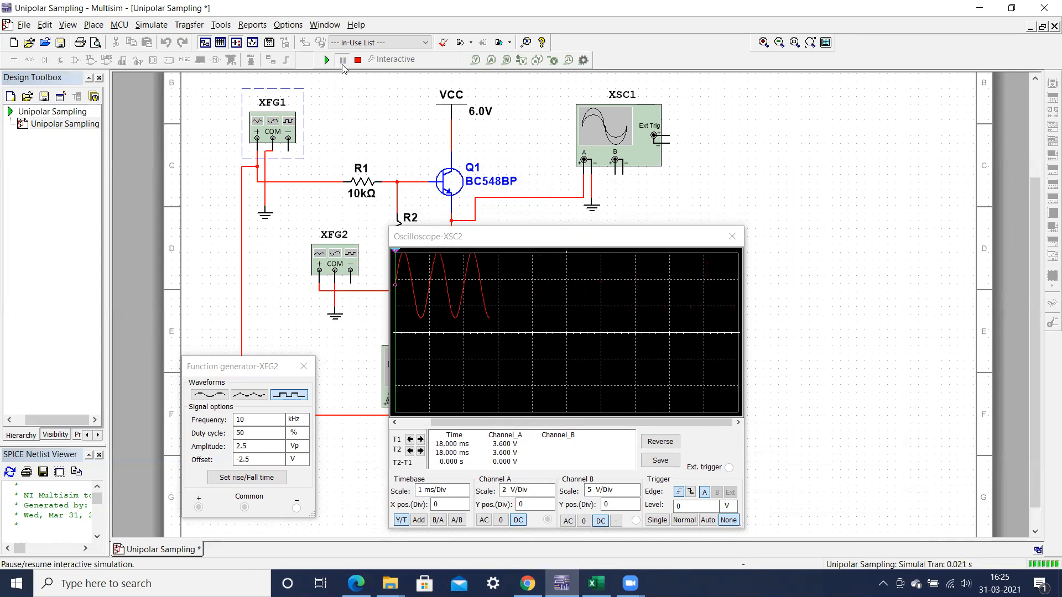
drag(396, 253, 455, 265)
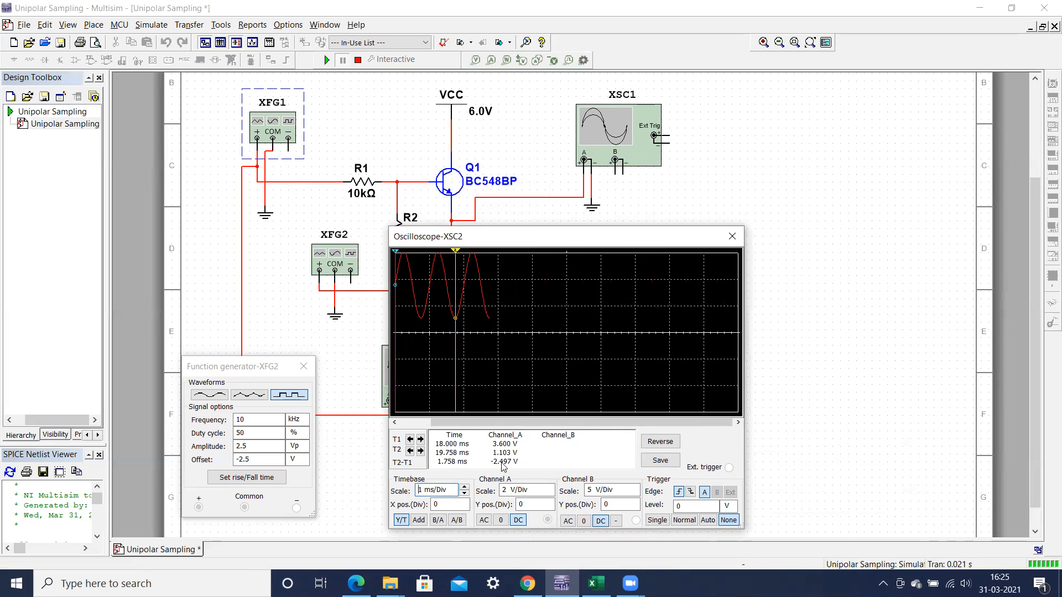
click(732, 236)
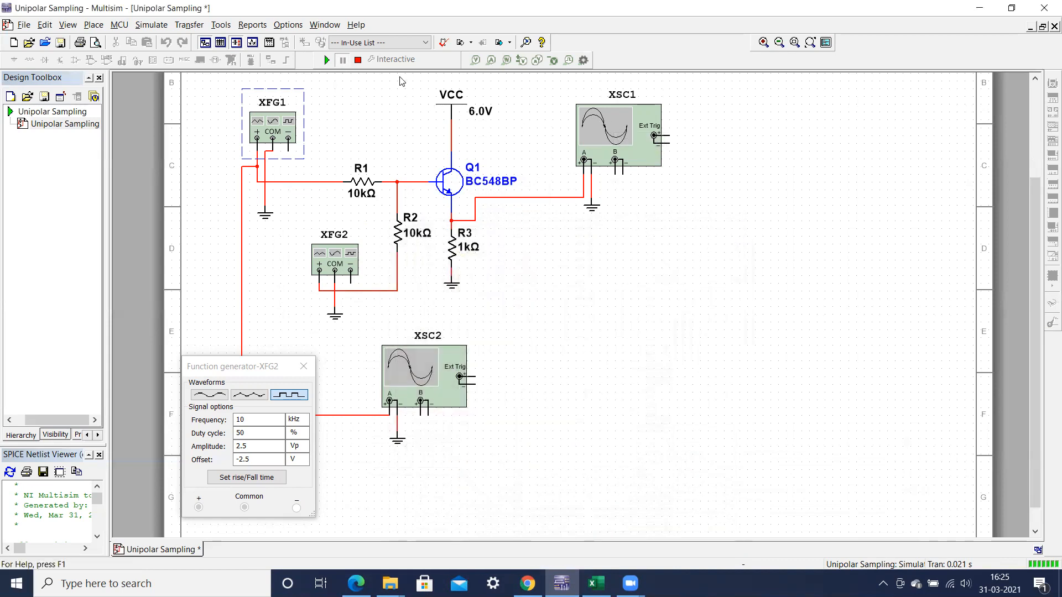
Restart the simulation and open XSC1's display to view the sampled output
click(357, 61)
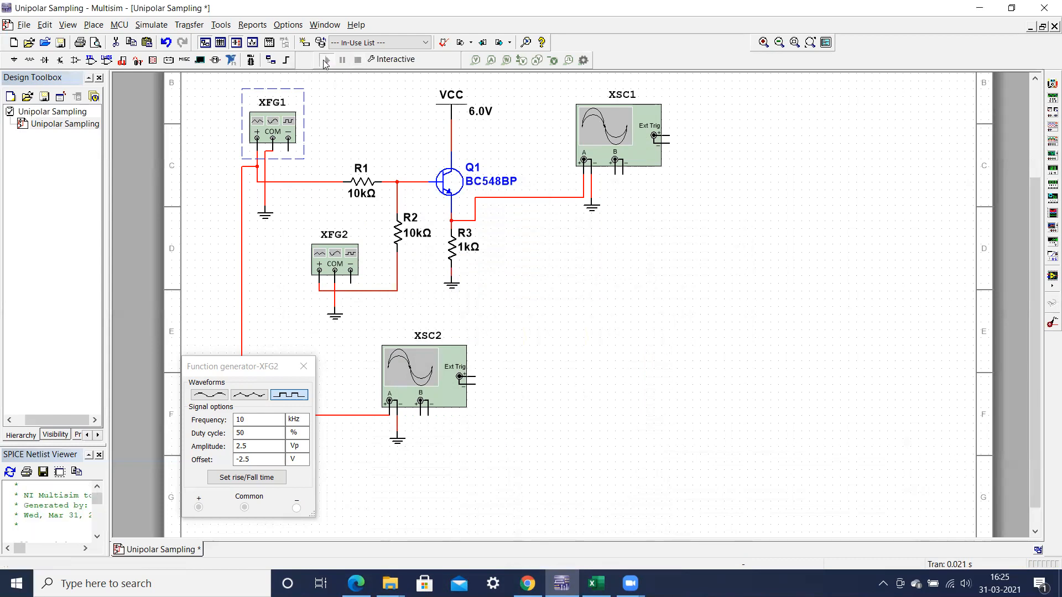
click(326, 59)
double_click(597, 130)
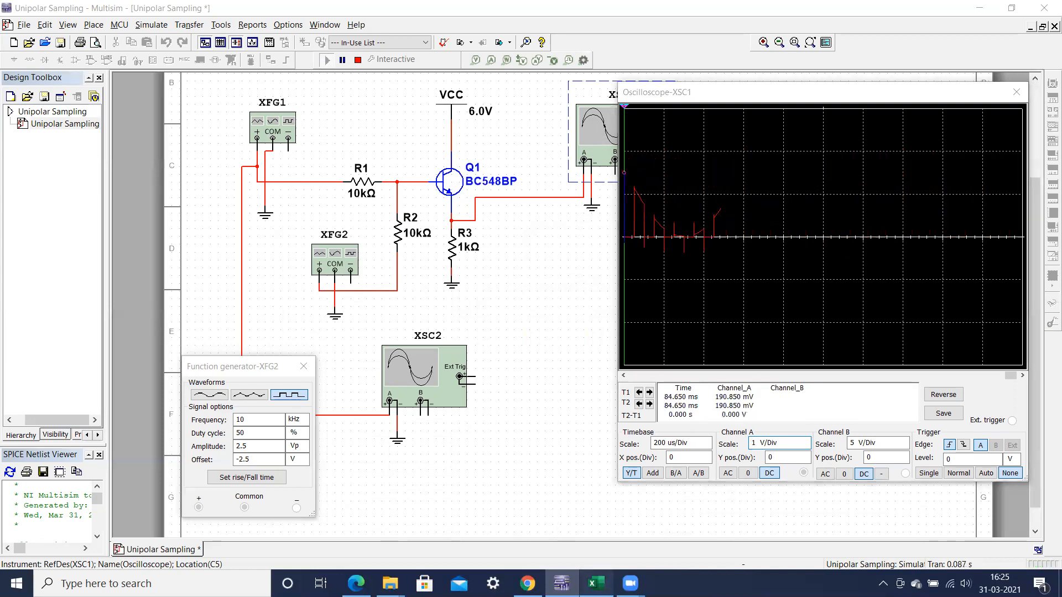
Consult the Unipolar Sampling table in Excel, return to Multisim, and move XSC1's display over its instrument symbol
click(596, 584)
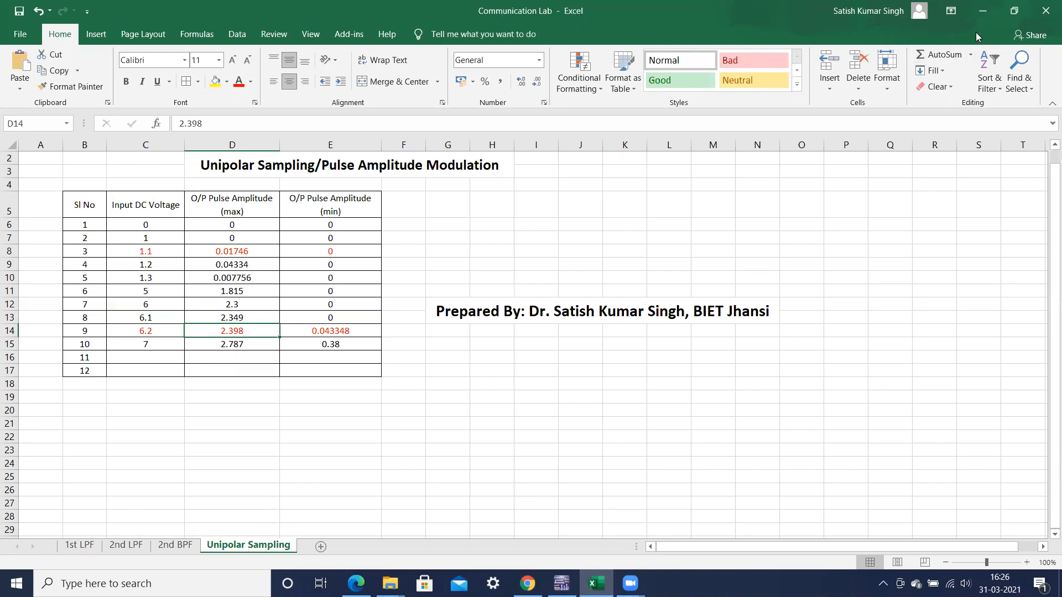
click(983, 10)
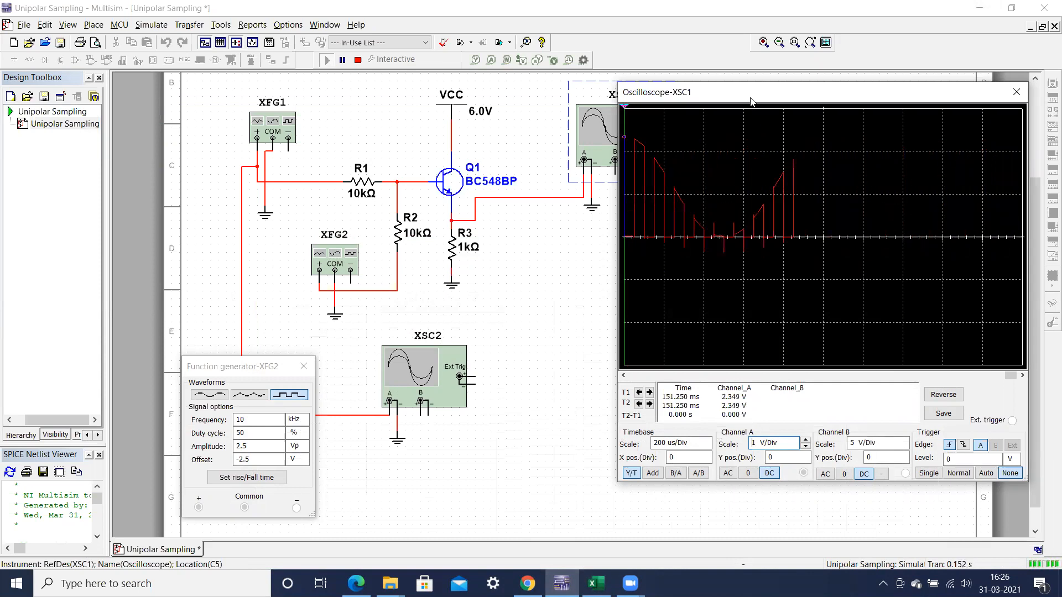
drag(733, 104, 676, 118)
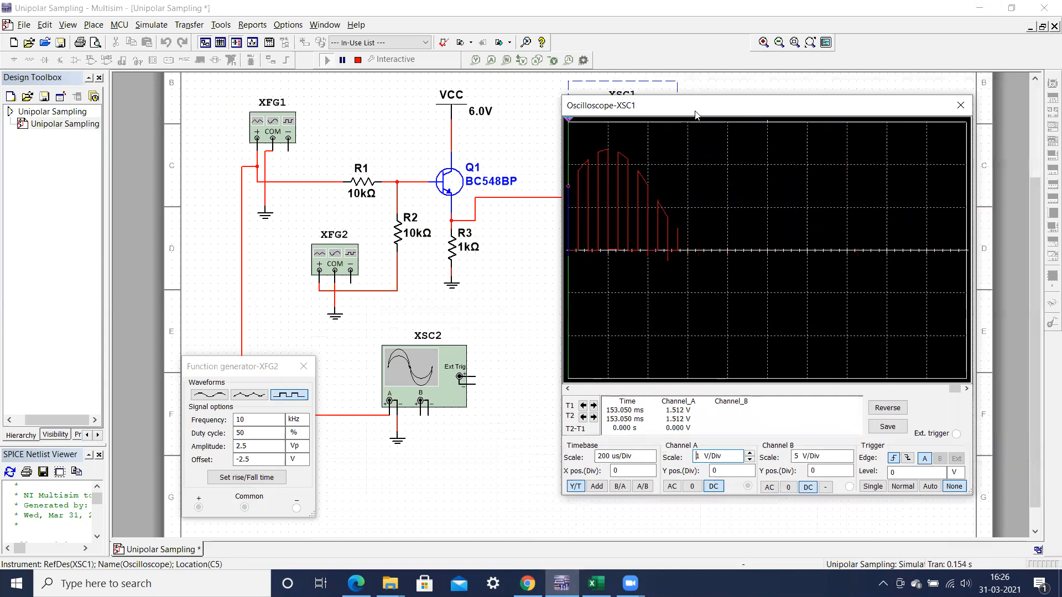